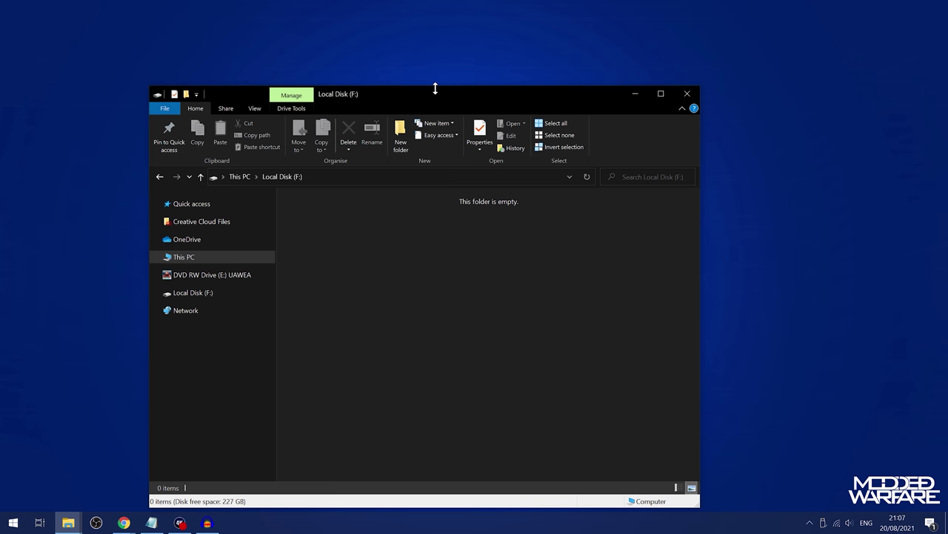
Step: Put the Ghost of Tsushima and Skyrim unlocker packages on Local Disk (F:), then start ejecting the drive
{"action": "left_click_drag", "start_coordinate": [256, 160], "coordinate": [425, 358]}
{"action": "left_click_drag", "start_coordinate": [418, 212], "coordinate": [495, 72]}
{"action": "left_click", "coordinate": [479, 237]}
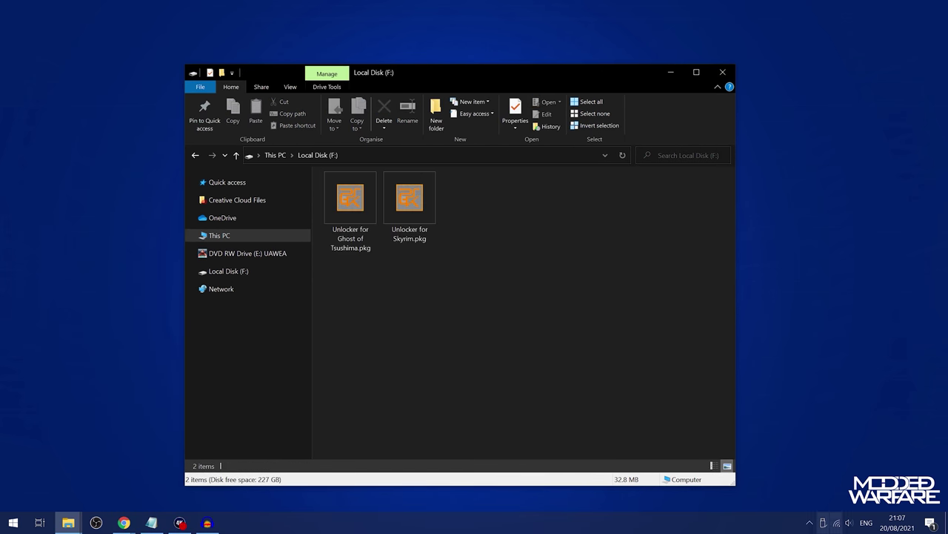
{"action": "left_click", "coordinate": [824, 521]}
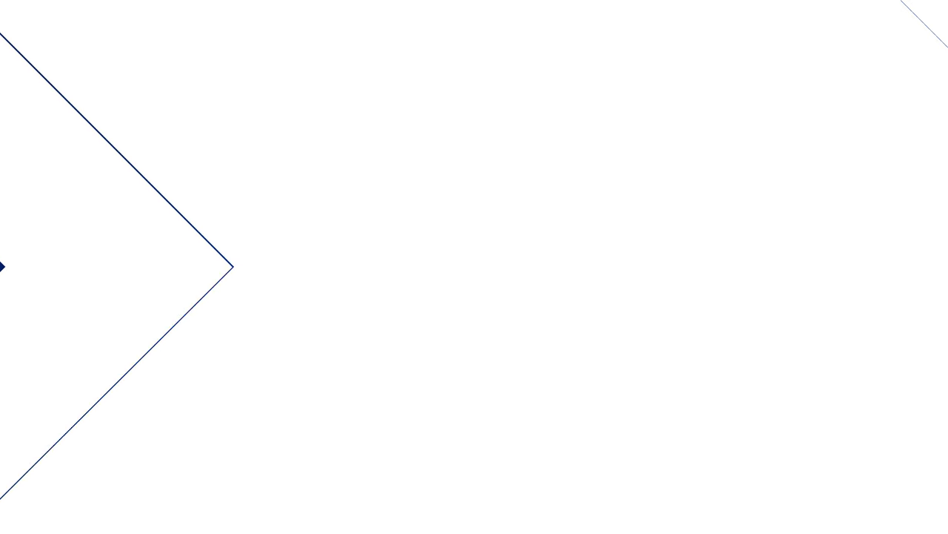
Step: Switch to the PS4 and open the Package Installer within the Game section of Debug Settings
{"action": "key", "text": "Right"}
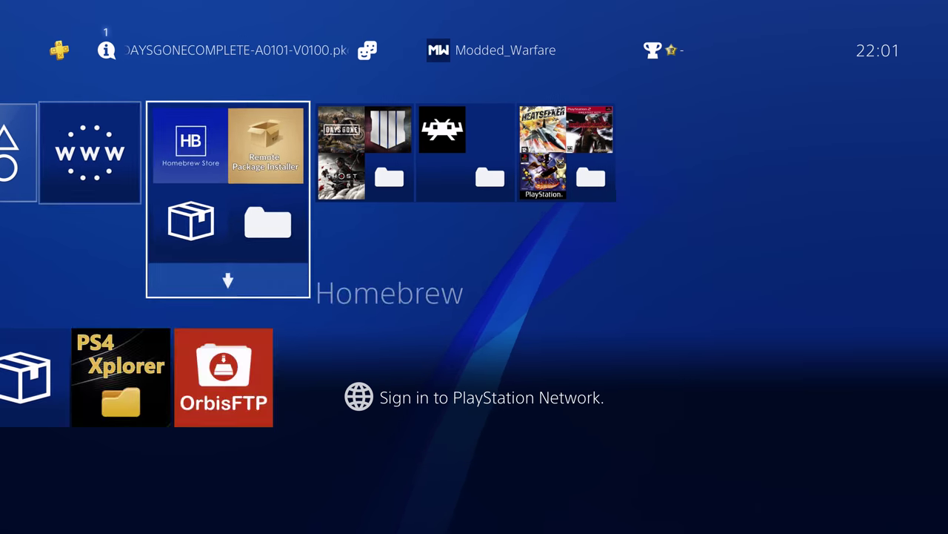
{"action": "key", "text": "Right"}
{"action": "key", "text": "Up"}
{"action": "key", "text": "Return"}
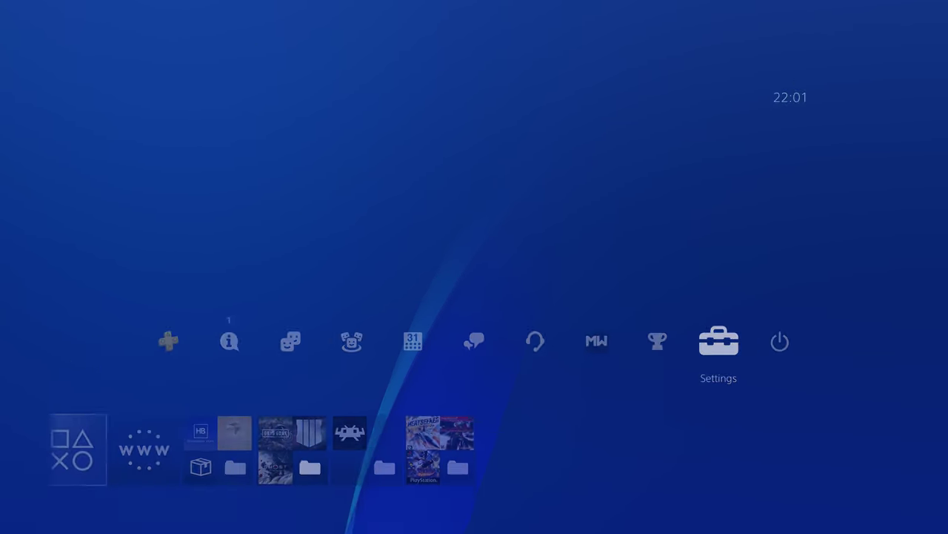
{"action": "key", "text": "Down"}
{"action": "key", "text": "Down"}
{"action": "key", "text": "Down"}
{"action": "key", "text": "Down"}
{"action": "key", "text": "Down"}
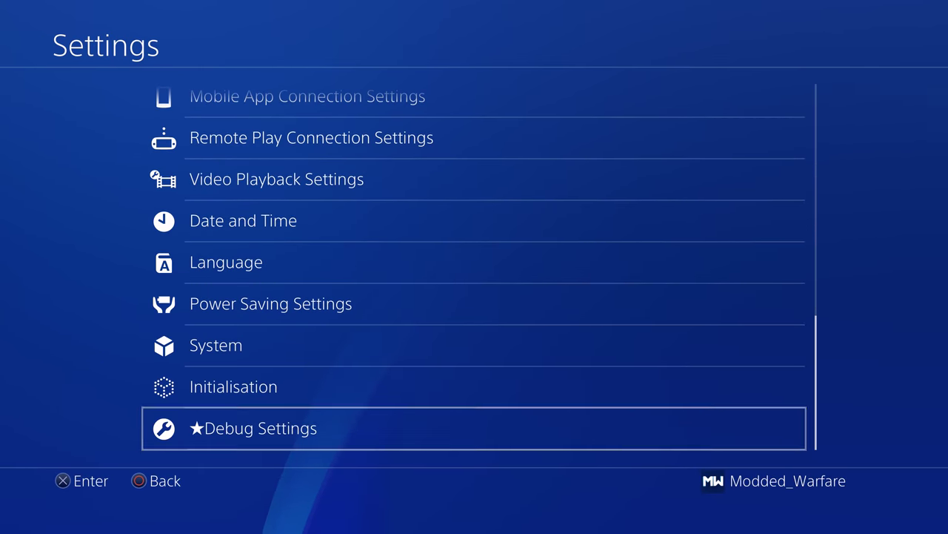
{"action": "key", "text": "Return"}
{"action": "key", "text": "Return"}
{"action": "key", "text": "Down"}
{"action": "key", "text": "Return"}
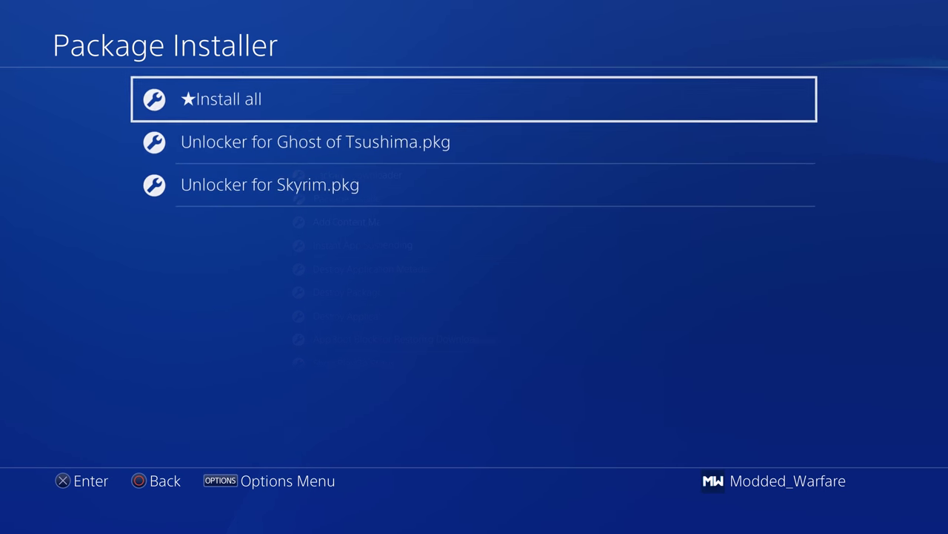
Step: Install the package Unlocker for Skyrim.pkg
{"action": "key", "text": "Down"}
{"action": "key", "text": "Up"}
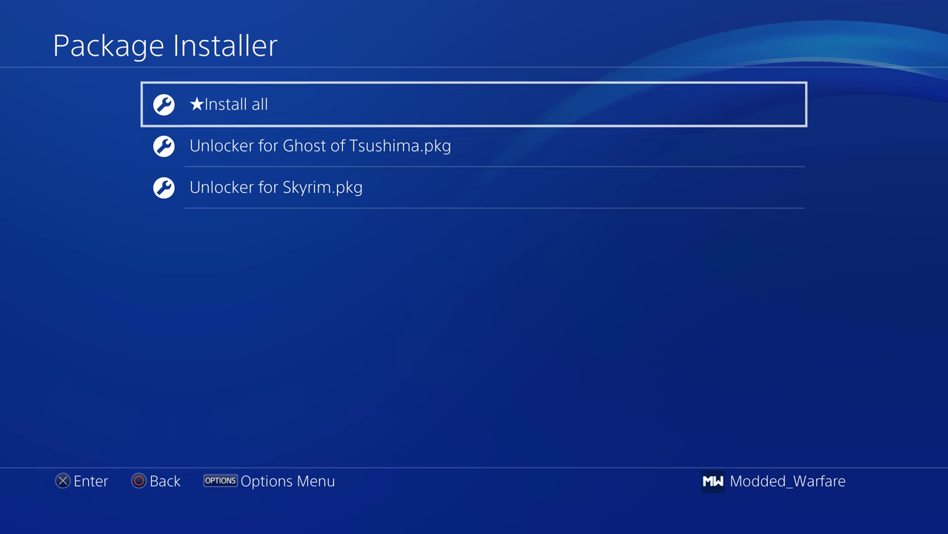
{"action": "key", "text": "Down"}
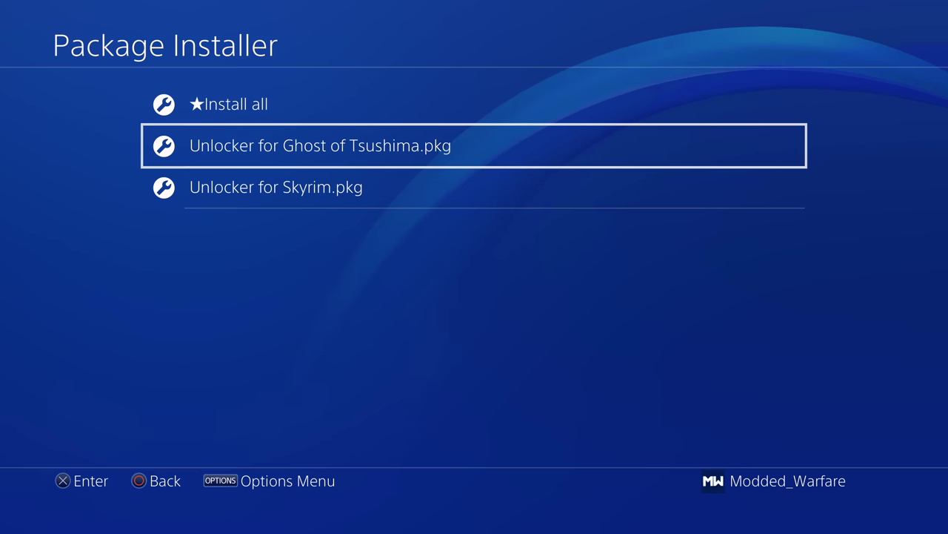
{"action": "key", "text": "Down"}
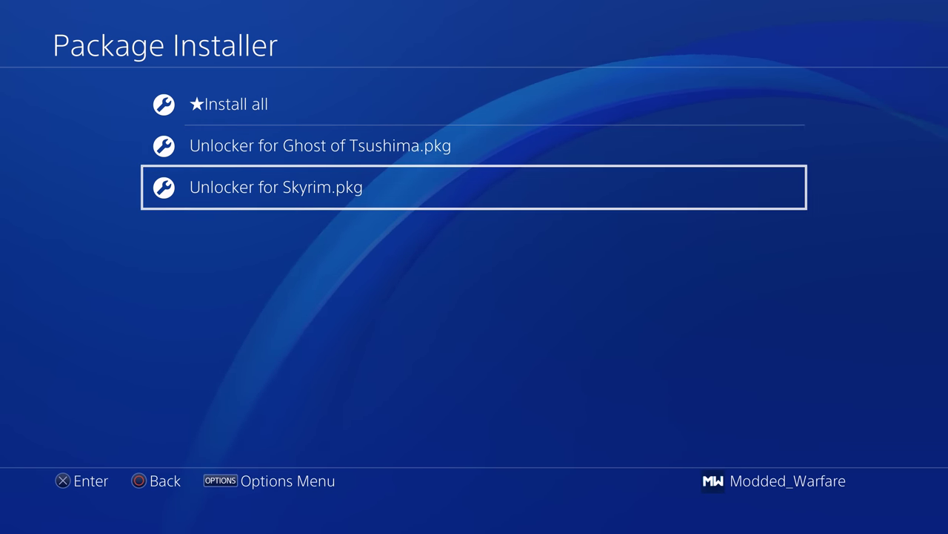
{"action": "key", "text": "Return"}
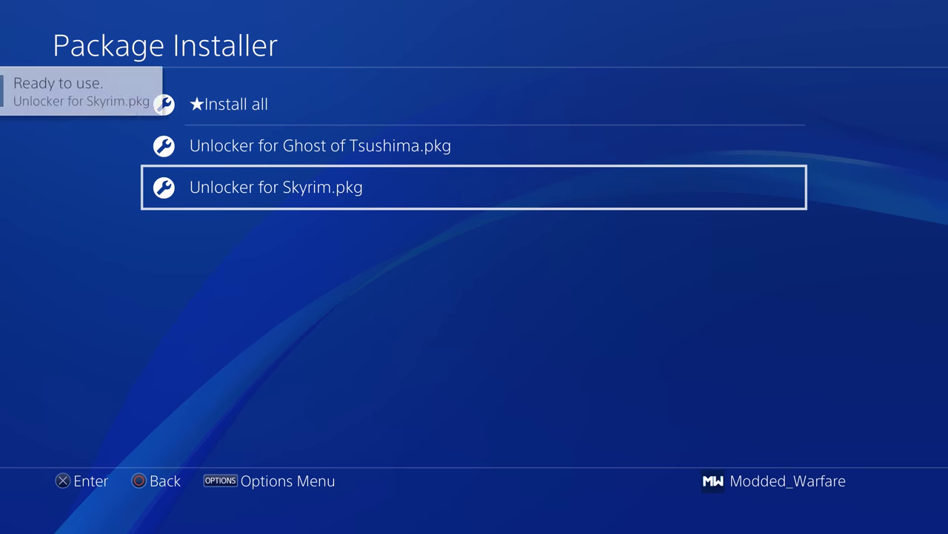
Step: Return to the home screen, launch Unlocker for Skyrim and start its NP Trophy Unlocker
{"action": "key", "text": "Up"}
{"action": "key", "text": "Escape"}
{"action": "key", "text": "Escape"}
{"action": "key", "text": "Escape"}
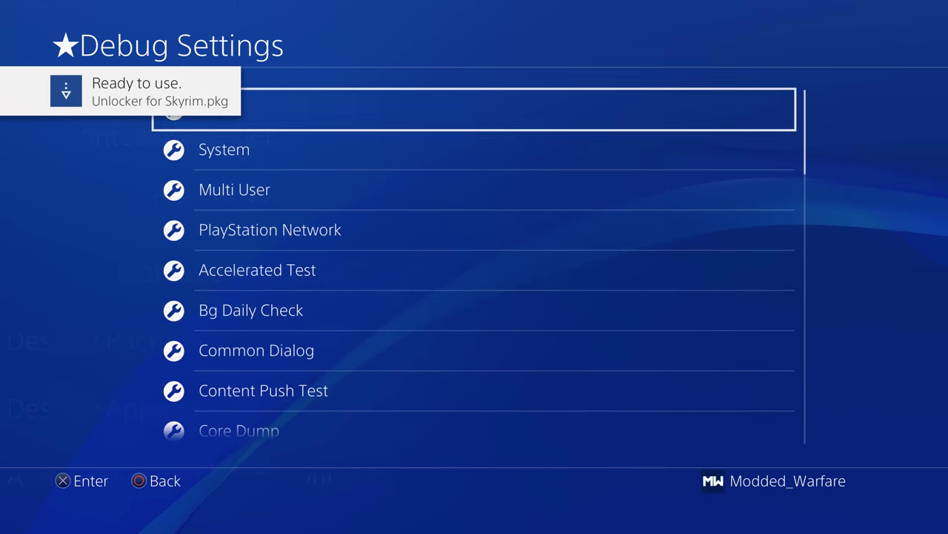
{"action": "key", "text": "Escape"}
{"action": "key", "text": "Escape"}
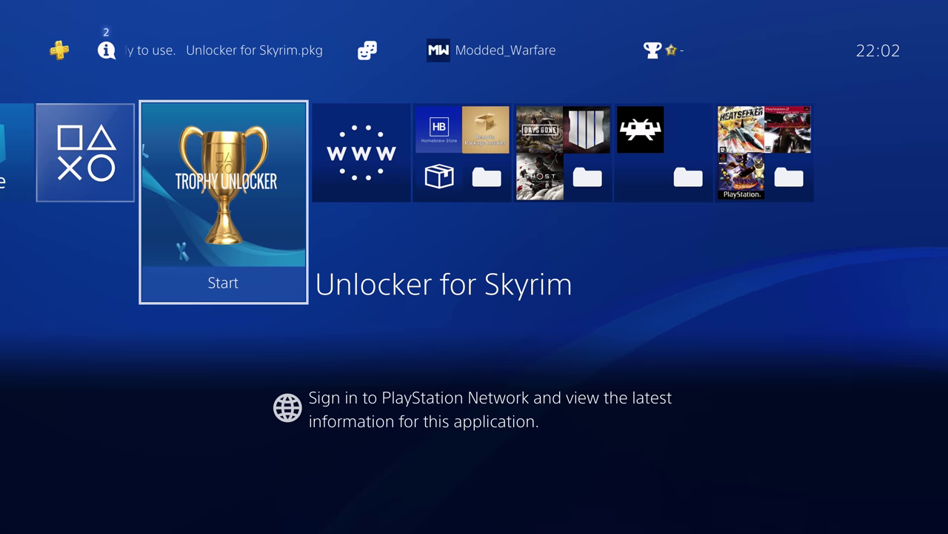
{"action": "key", "text": "Return"}
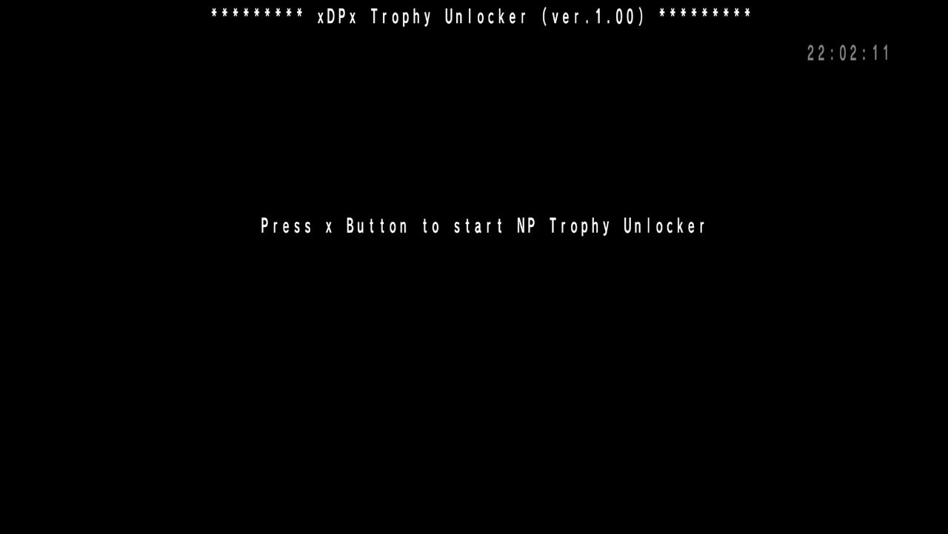
{"action": "key", "text": "Return"}
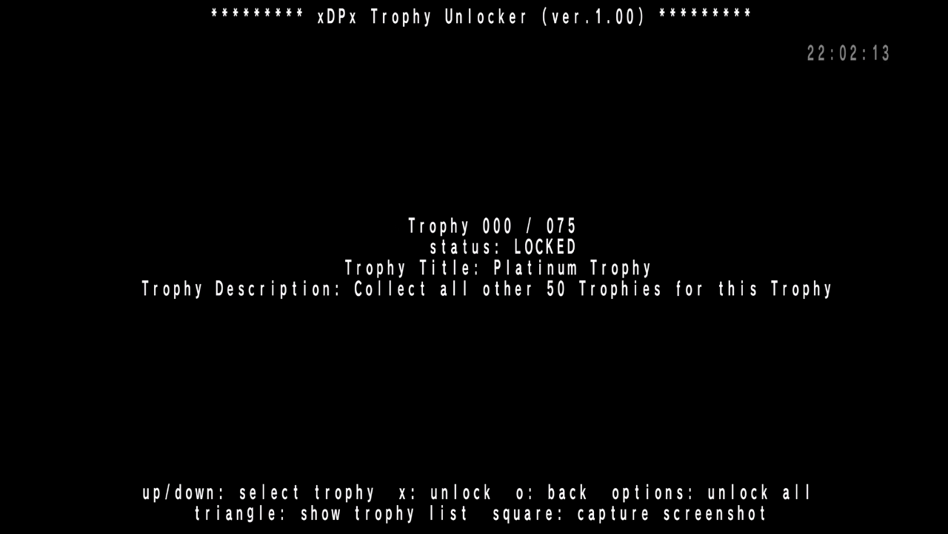
Step: Browse the first few Skyrim trophies in the unlocker and check the lock status of each
{"action": "key", "text": "Down"}
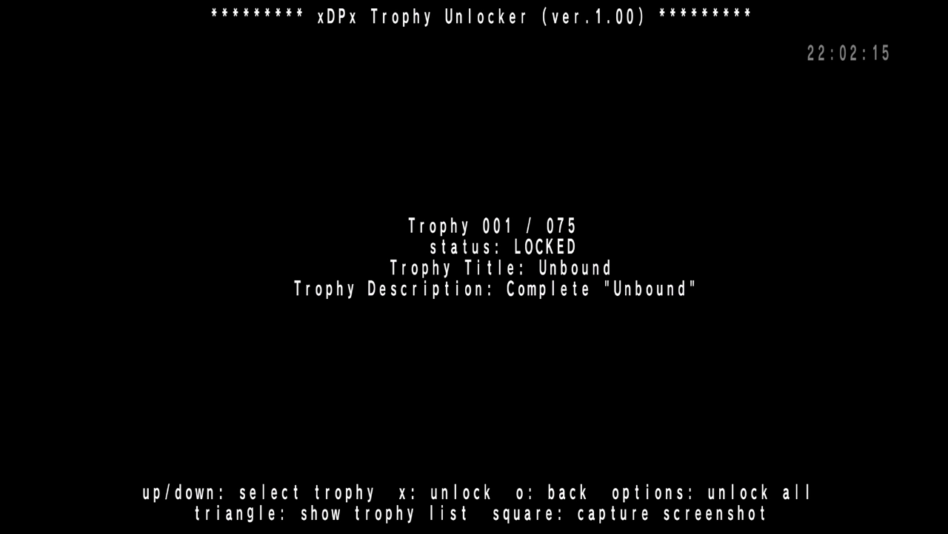
{"action": "key", "text": "Up"}
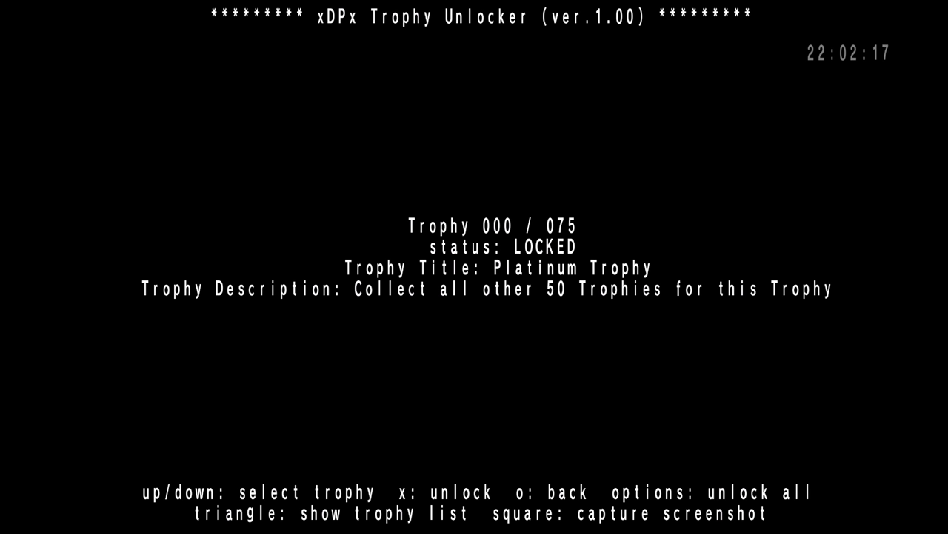
{"action": "key", "text": "Down"}
{"action": "key", "text": "Down"}
{"action": "key", "text": "Down"}
{"action": "key", "text": "Up"}
{"action": "key", "text": "Up"}
{"action": "key", "text": "Up"}
{"action": "key", "text": "Down"}
{"action": "key", "text": "Down"}
{"action": "key", "text": "Down"}
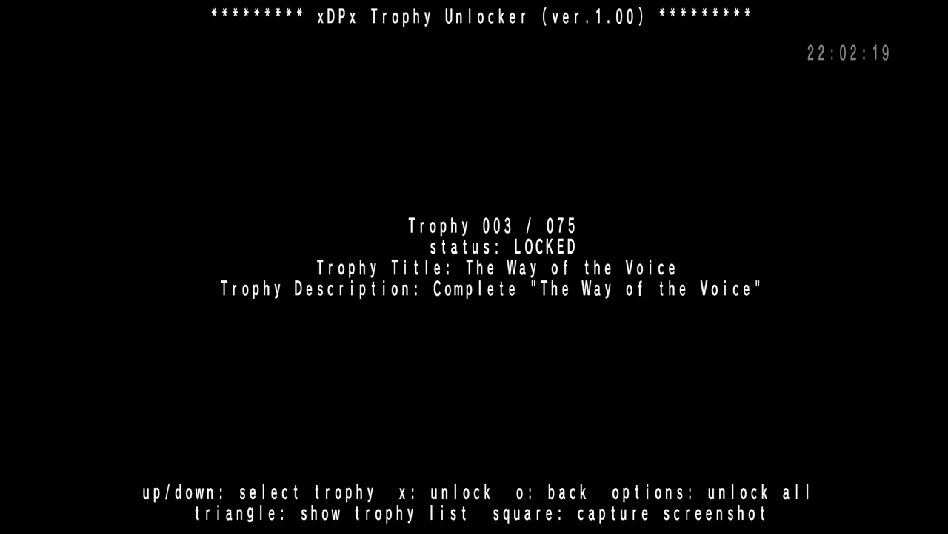
{"action": "key", "text": "Up"}
{"action": "key", "text": "Up"}
{"action": "key", "text": "Down"}
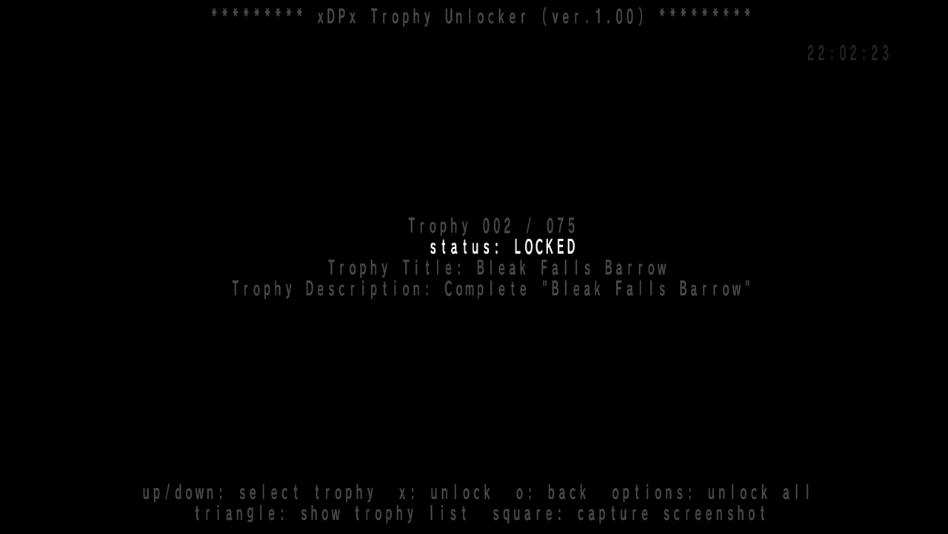
{"action": "key", "text": "Down"}
{"action": "key", "text": "Down"}
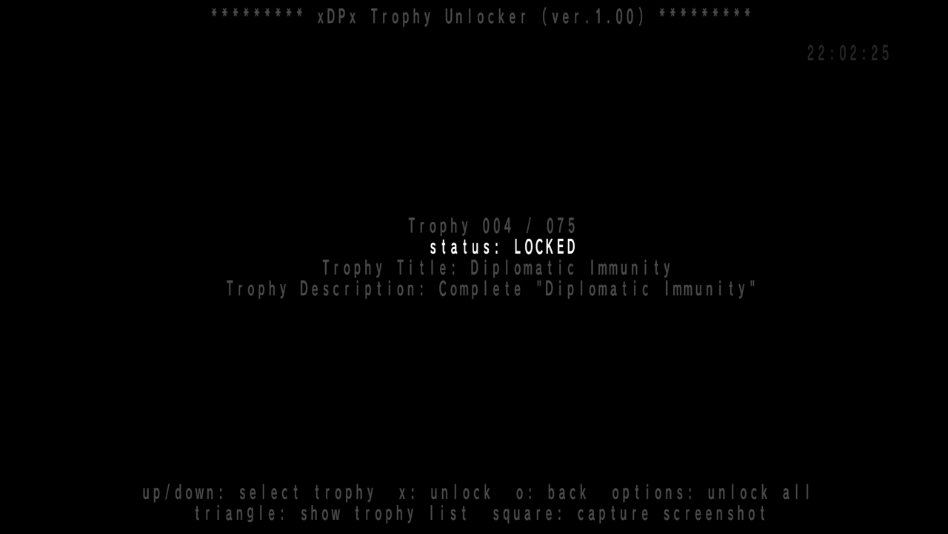
{"action": "key", "text": "Up"}
{"action": "key", "text": "Up"}
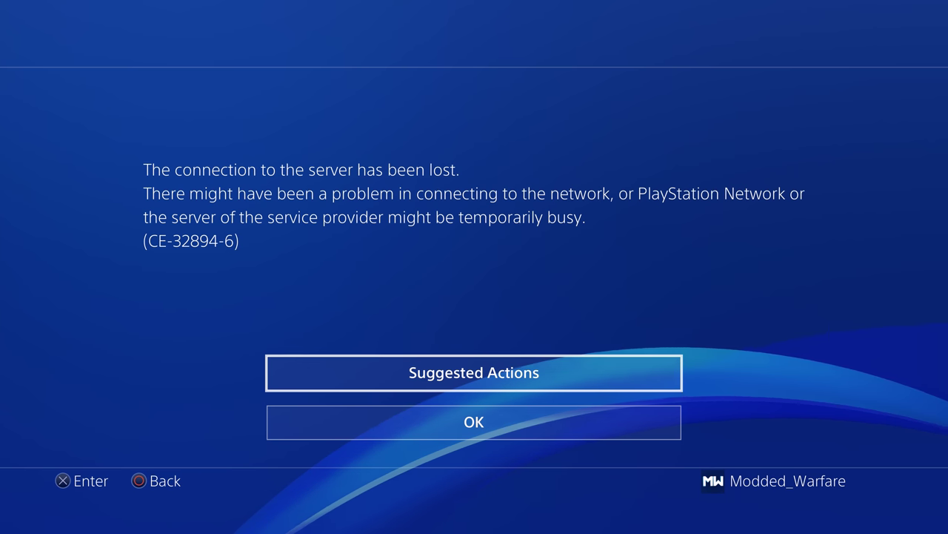
Step: Dismiss the server connection error and open the Skyrim base game trophies from the information saved on the PS4
{"action": "key", "text": "Down"}
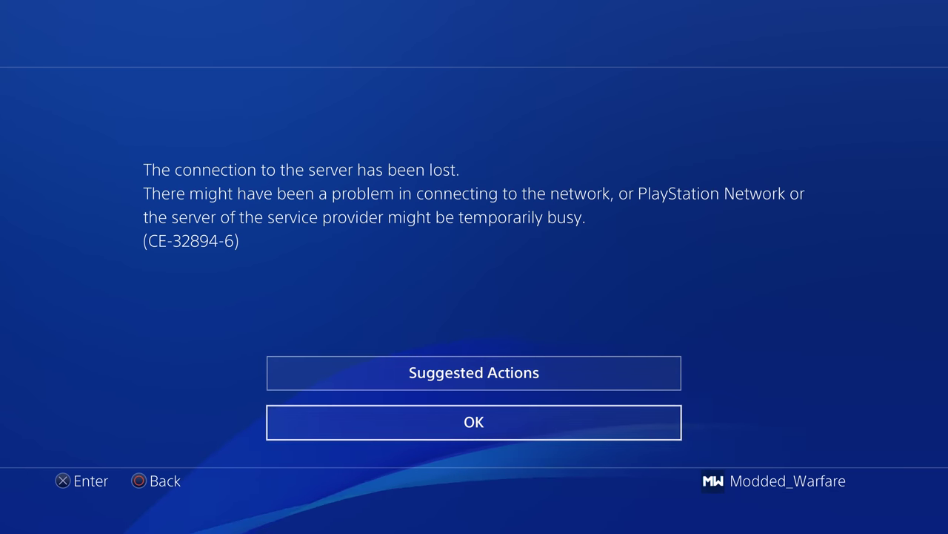
{"action": "key", "text": "Return"}
{"action": "key", "text": "Down"}
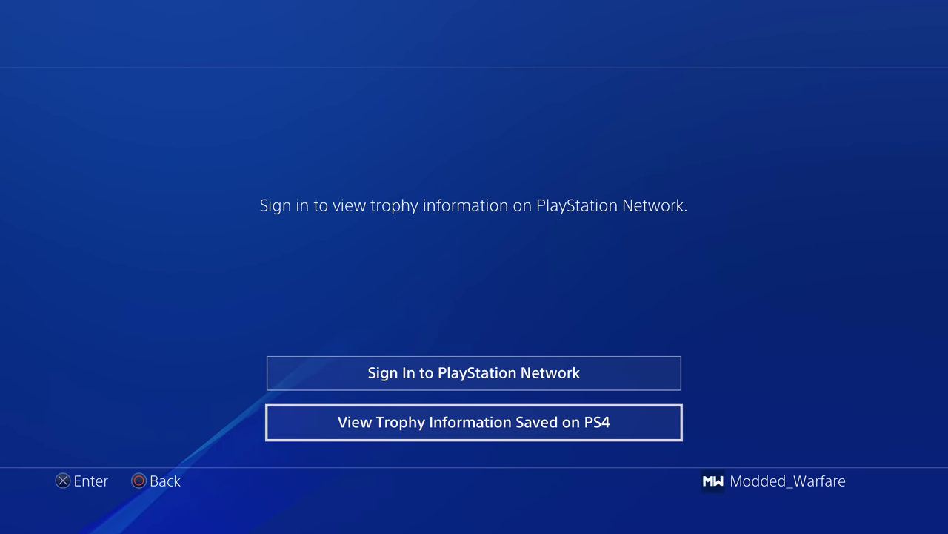
{"action": "key", "text": "Return"}
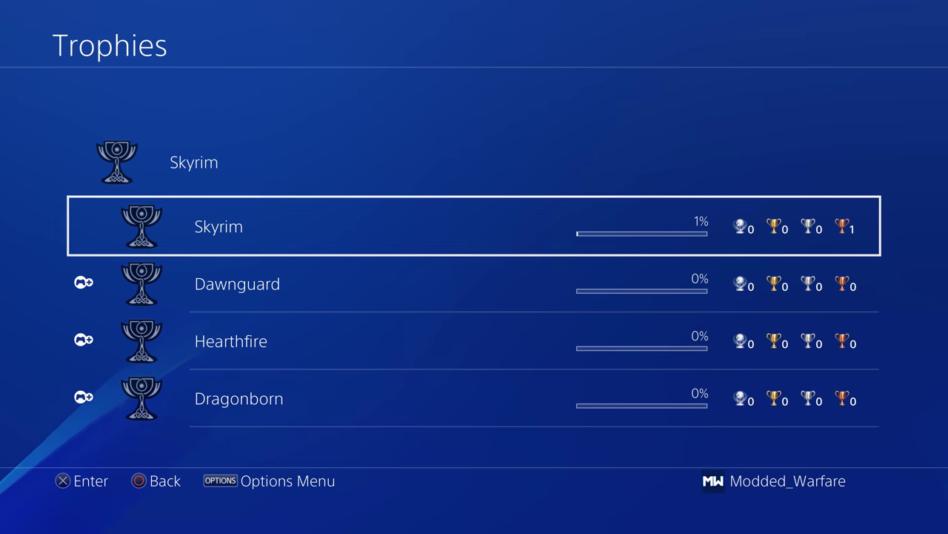
{"action": "key", "text": "Down"}
{"action": "key", "text": "Up"}
{"action": "key", "text": "Return"}
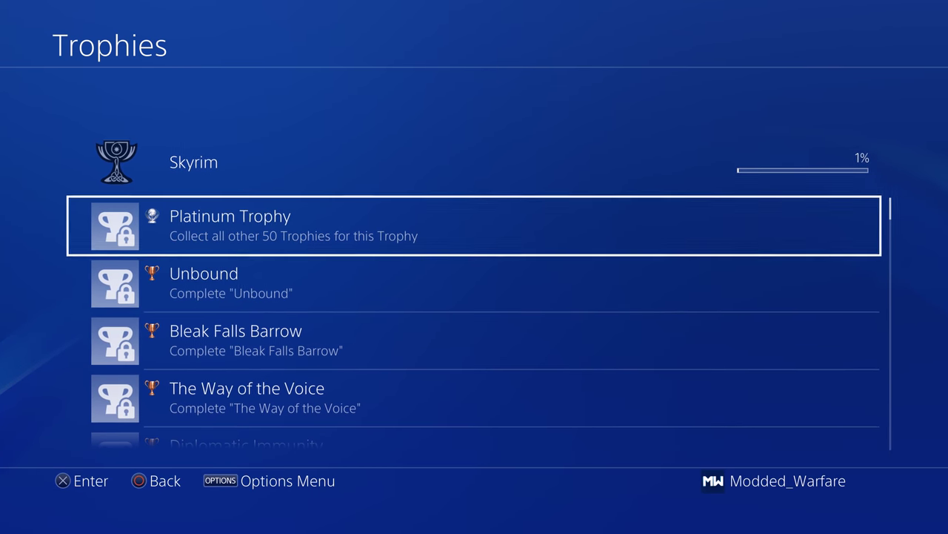
Step: Look through the Skyrim trophy list for the War Hero trophy and compare it with the neighbouring trophies
{"action": "key", "text": "Down"}
{"action": "key", "text": "Down"}
{"action": "key", "text": "Up"}
{"action": "key", "text": "Down"}
{"action": "key", "text": "Down"}
{"action": "key", "text": "Down"}
{"action": "key", "text": "Down"}
{"action": "key", "text": "Down"}
{"action": "key", "text": "Down"}
{"action": "key", "text": "Down"}
{"action": "key", "text": "Down"}
{"action": "key", "text": "Down"}
{"action": "key", "text": "Down"}
{"action": "key", "text": "Down"}
{"action": "key", "text": "Down"}
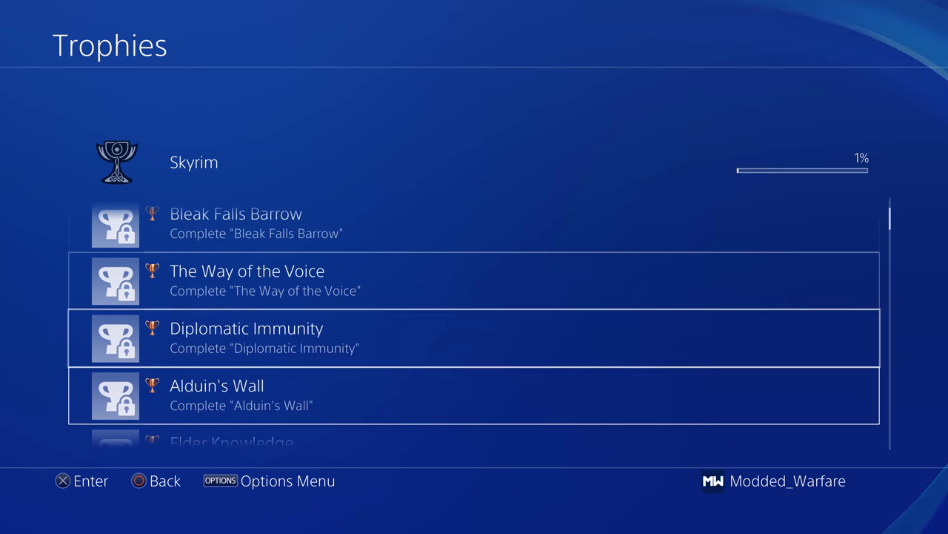
{"action": "key", "text": "Down"}
{"action": "key", "text": "Down"}
{"action": "key", "text": "Down"}
{"action": "key", "text": "Down"}
{"action": "key", "text": "Down"}
{"action": "key", "text": "Down"}
{"action": "key", "text": "Down"}
{"action": "key", "text": "Down"}
{"action": "key", "text": "Down"}
{"action": "key", "text": "Down"}
{"action": "key", "text": "Down"}
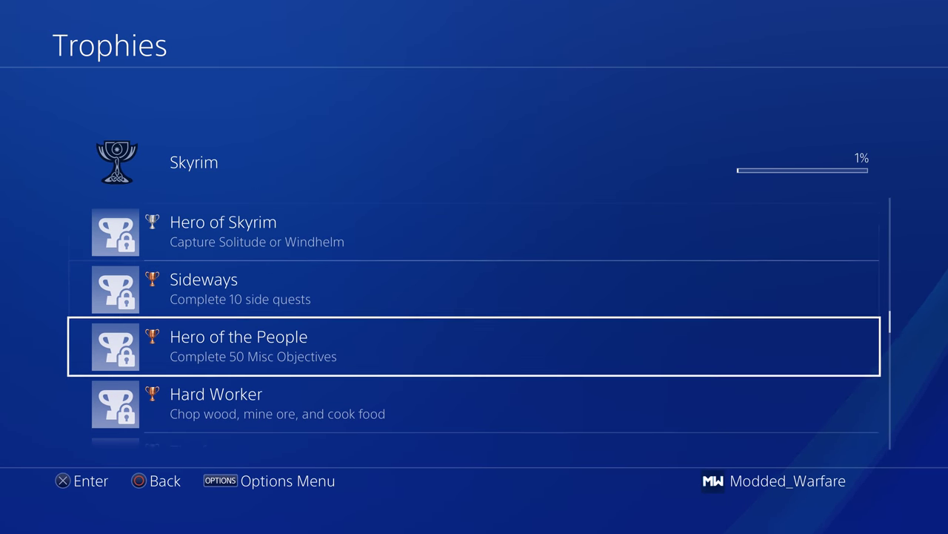
{"action": "key", "text": "Up"}
{"action": "key", "text": "Up"}
{"action": "key", "text": "Up"}
{"action": "key", "text": "Up"}
{"action": "key", "text": "Up"}
{"action": "key", "text": "Down"}
{"action": "key", "text": "Down"}
{"action": "key", "text": "Down"}
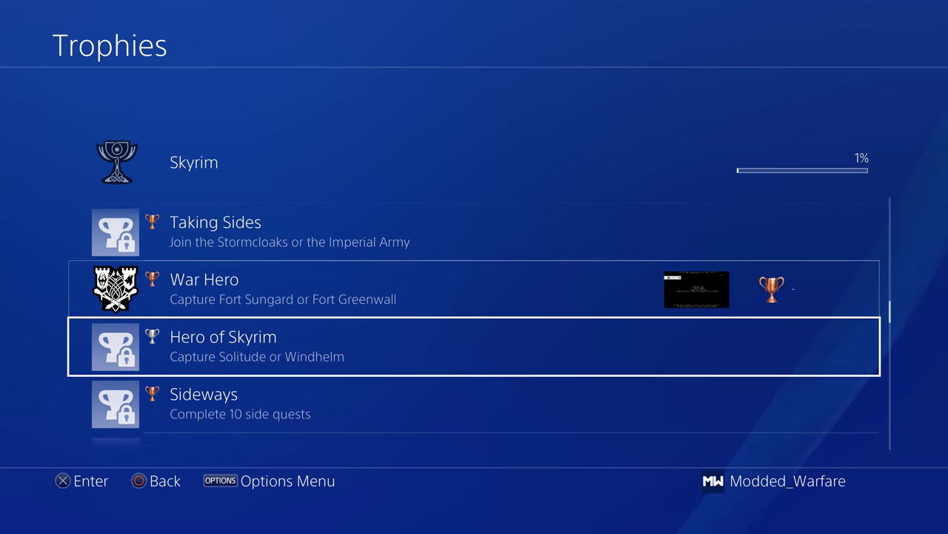
{"action": "key", "text": "Up"}
{"action": "key", "text": "Up"}
{"action": "key", "text": "Down"}
{"action": "key", "text": "Down"}
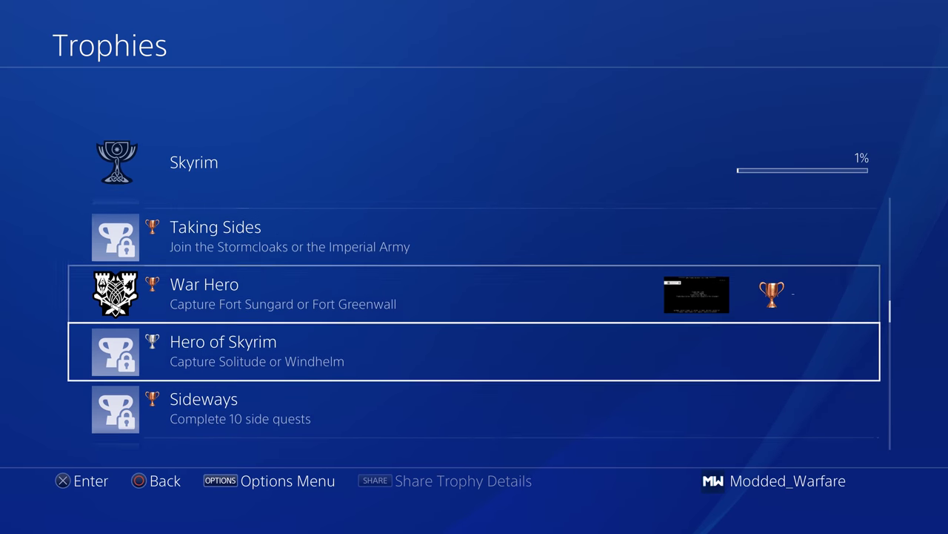
{"action": "key", "text": "Up"}
Step: Leave the trophy list, return to the home screen and close the Unlocker for Skyrim application
{"action": "key", "text": "Escape"}
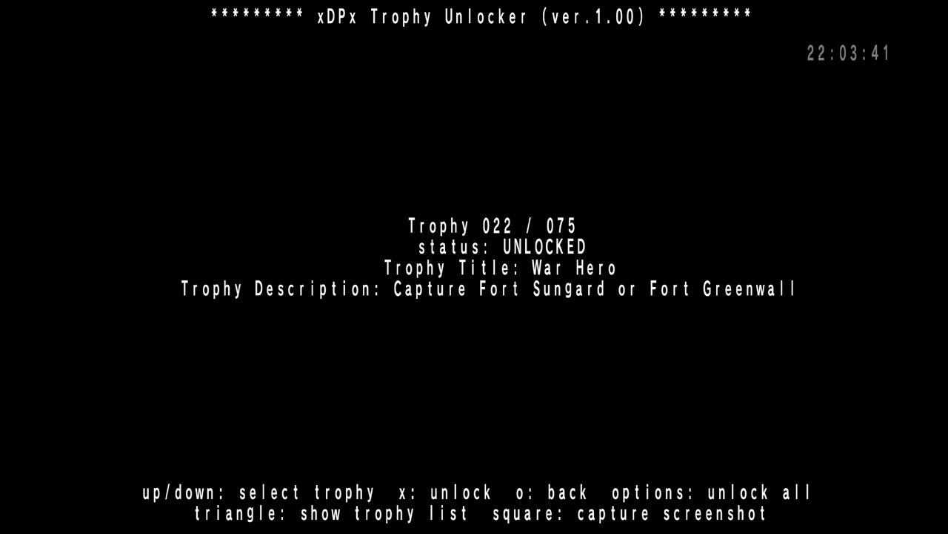
{"action": "key", "text": "super"}
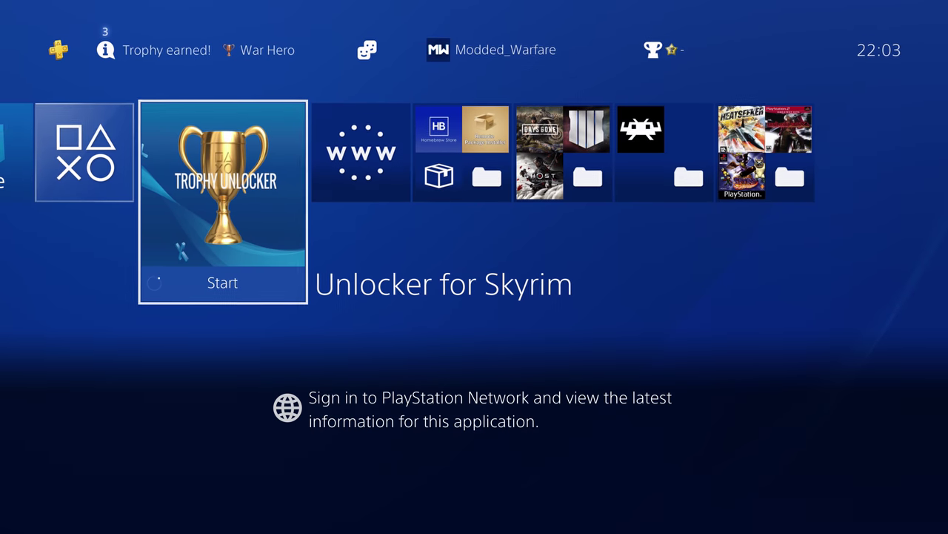
{"action": "key", "text": "Menu"}
{"action": "key", "text": "Return"}
{"action": "key", "text": "Return"}
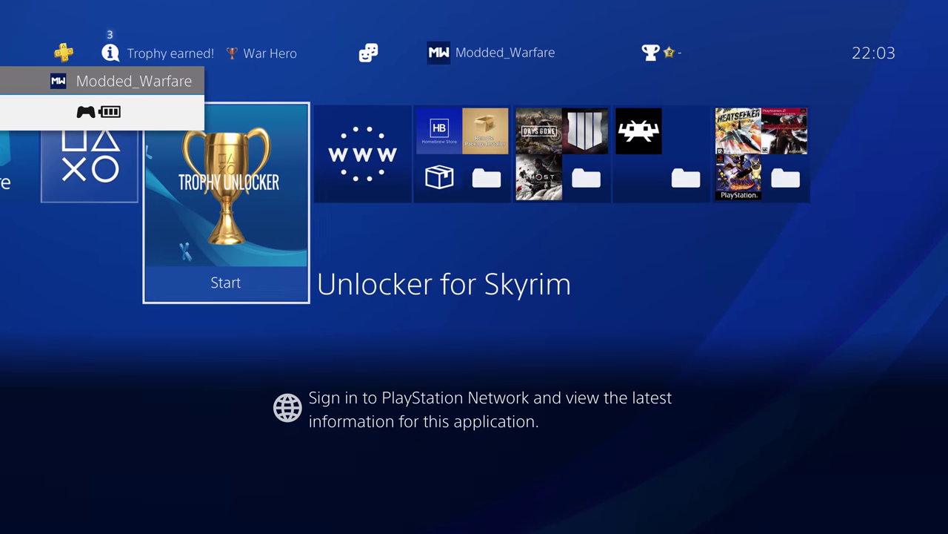
Step: Delete the Unlocker for Skyrim application from the console
{"action": "key", "text": "Menu"}
{"action": "key", "text": "Down"}
{"action": "key", "text": "Down"}
{"action": "key", "text": "Down"}
{"action": "key", "text": "Down"}
{"action": "key", "text": "Return"}
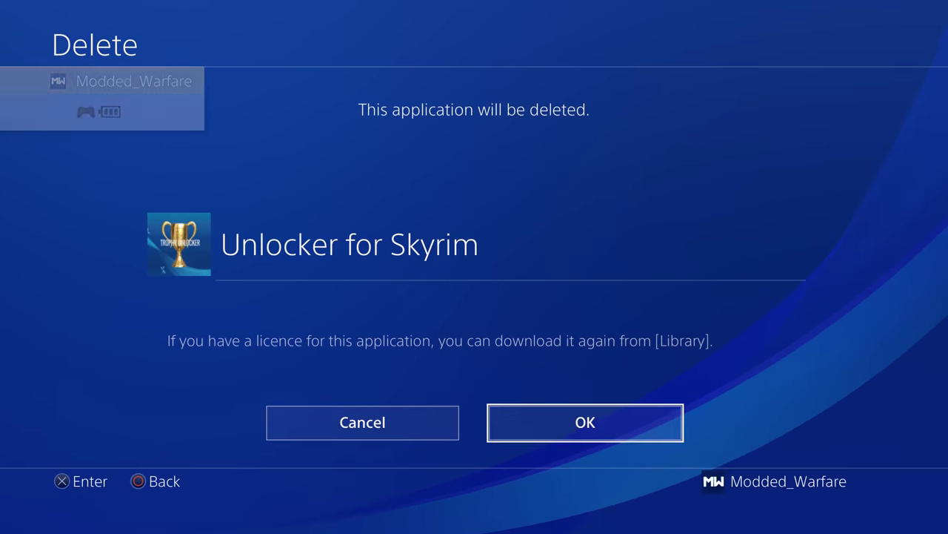
{"action": "key", "text": "Return"}
Step: Open Debug Settings from the system settings
{"action": "key", "text": "Up"}
{"action": "key", "text": "Right"}
{"action": "key", "text": "Down"}
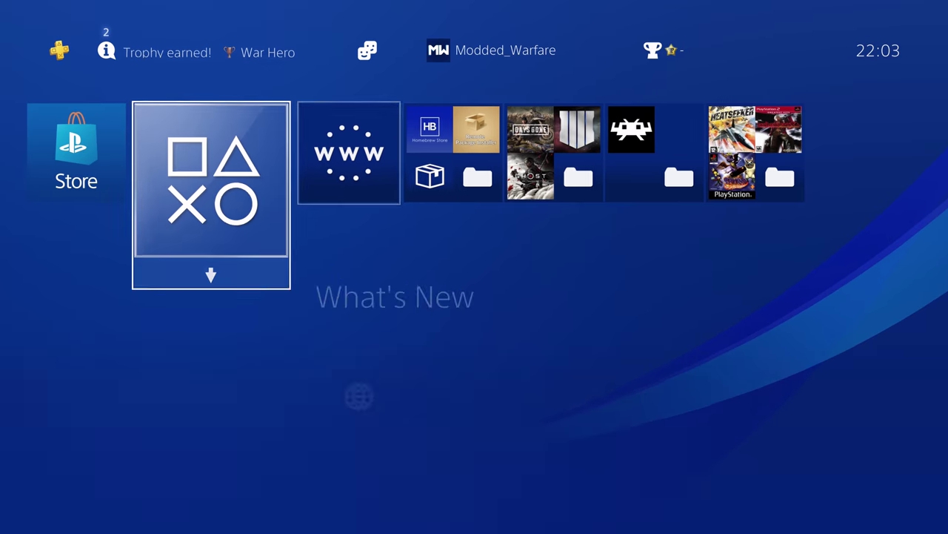
{"action": "key", "text": "Up"}
{"action": "key", "text": "Left"}
{"action": "key", "text": "Return"}
{"action": "key", "text": "Down"}
{"action": "key", "text": "Down"}
{"action": "key", "text": "Down"}
{"action": "key", "text": "Down"}
{"action": "key", "text": "Down"}
{"action": "key", "text": "Down"}
{"action": "key", "text": "Down"}
{"action": "key", "text": "Down"}
{"action": "key", "text": "Down"}
{"action": "key", "text": "Down"}
{"action": "key", "text": "Down"}
{"action": "key", "text": "Down"}
{"action": "key", "text": "Down"}
{"action": "key", "text": "Down"}
{"action": "key", "text": "Down"}
{"action": "key", "text": "Down"}
{"action": "key", "text": "Down"}
{"action": "key", "text": "Down"}
{"action": "key", "text": "Down"}
{"action": "key", "text": "Down"}
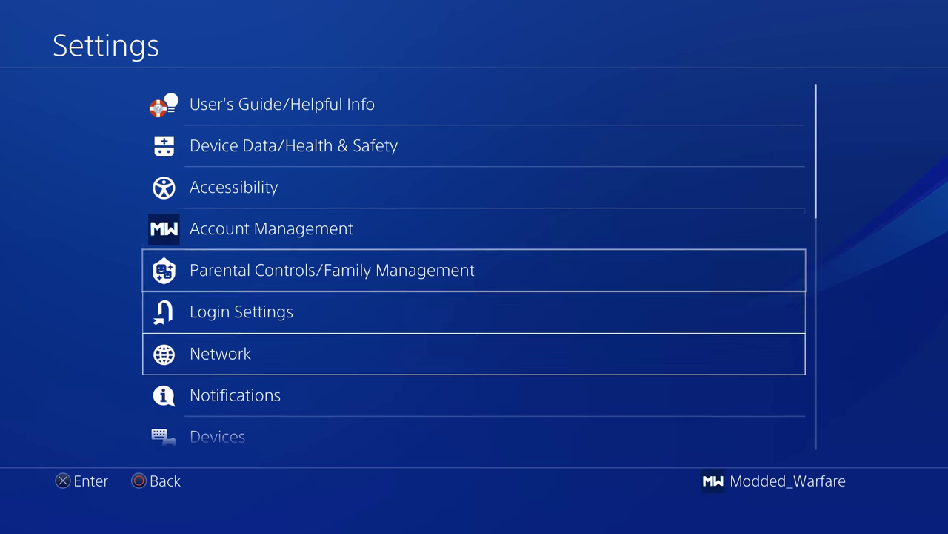
{"action": "key", "text": "Return"}
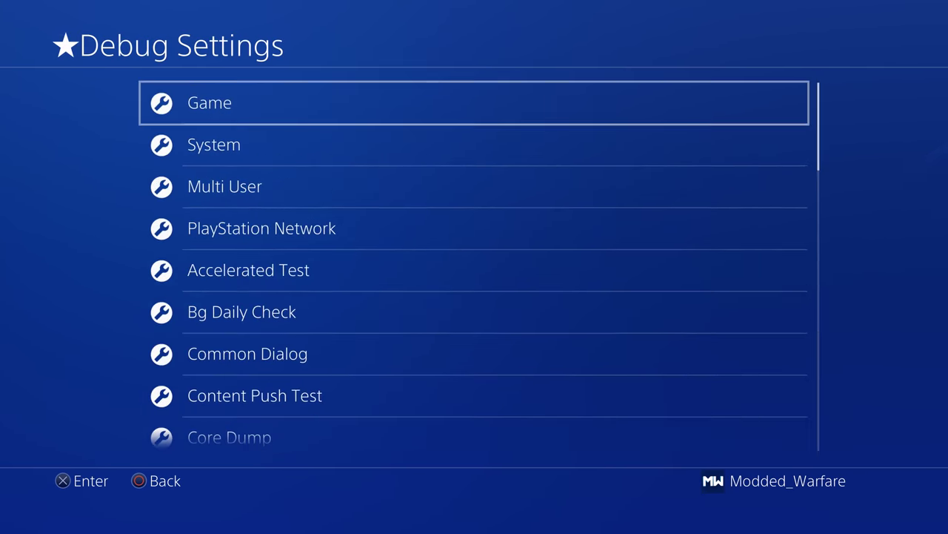
Step: Install the Unlocker for Ghost of Tsushima.pkg package with the Package Installer in Debug Settings
{"action": "key", "text": "Return"}
{"action": "key", "text": "Down"}
{"action": "key", "text": "Return"}
{"action": "key", "text": "Down"}
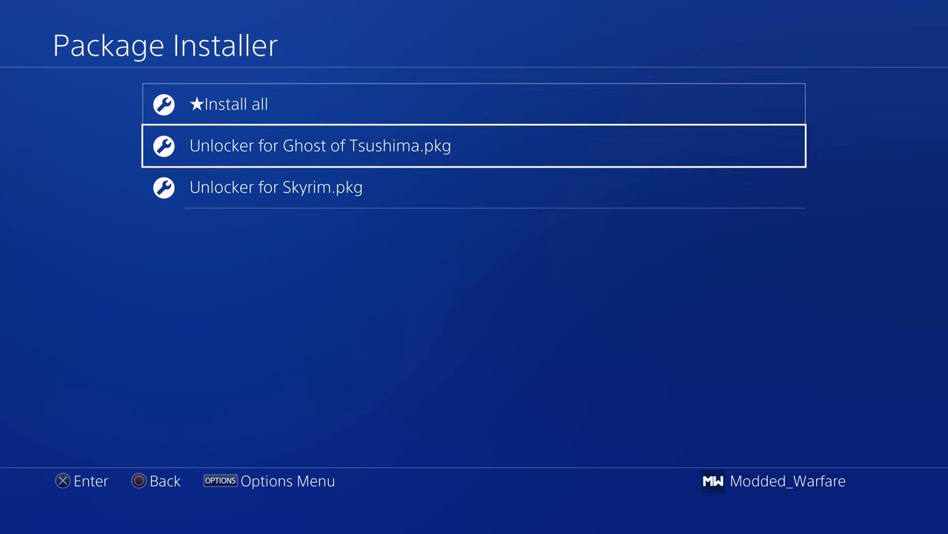
{"action": "key", "text": "Up"}
{"action": "key", "text": "Return"}
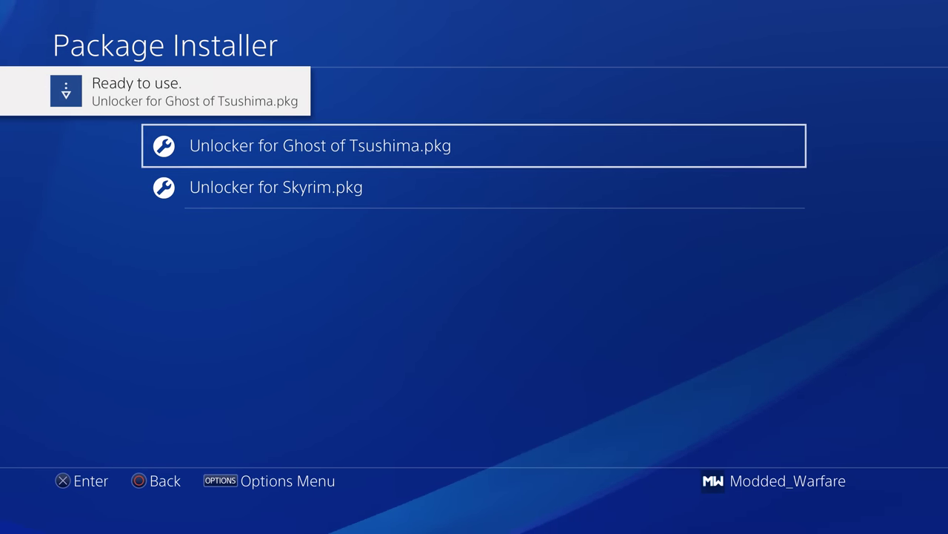
Step: Leave the Package Installer and the system settings to return to the home screen
{"action": "key", "text": "Escape"}
{"action": "key", "text": "Escape"}
{"action": "key", "text": "Escape"}
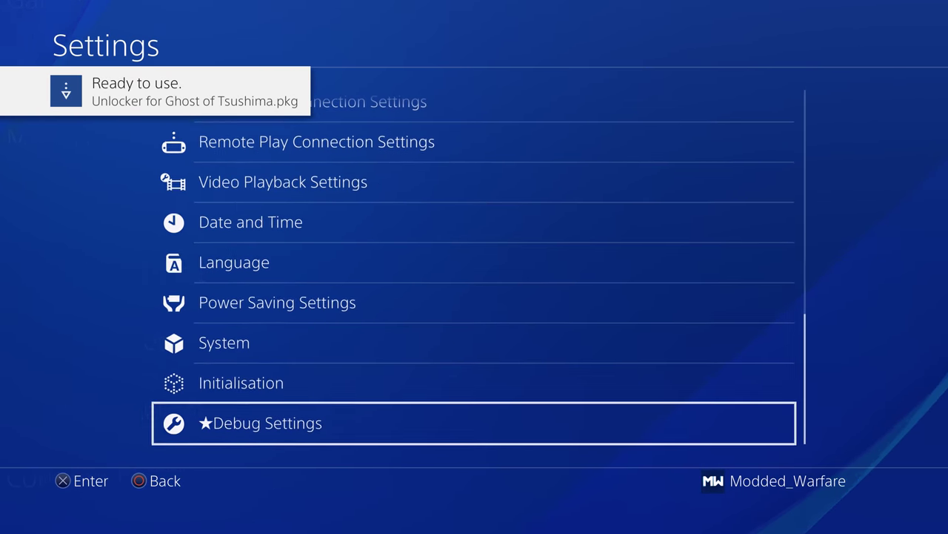
{"action": "key", "text": "Escape"}
{"action": "key", "text": "Escape"}
Step: Browse the Backups folder on the home screen and look at the installed Ghost of Tsushima game
{"action": "key", "text": "Left"}
{"action": "key", "text": "Right"}
{"action": "key", "text": "Right"}
{"action": "key", "text": "Right"}
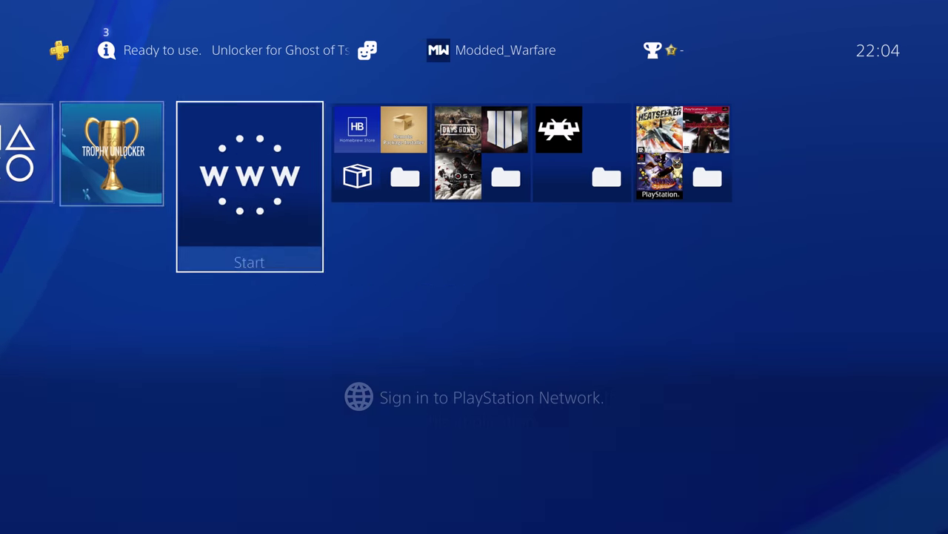
{"action": "key", "text": "Right"}
{"action": "key", "text": "Right"}
{"action": "key", "text": "Return"}
{"action": "key", "text": "Right"}
{"action": "key", "text": "Right"}
{"action": "key", "text": "Right"}
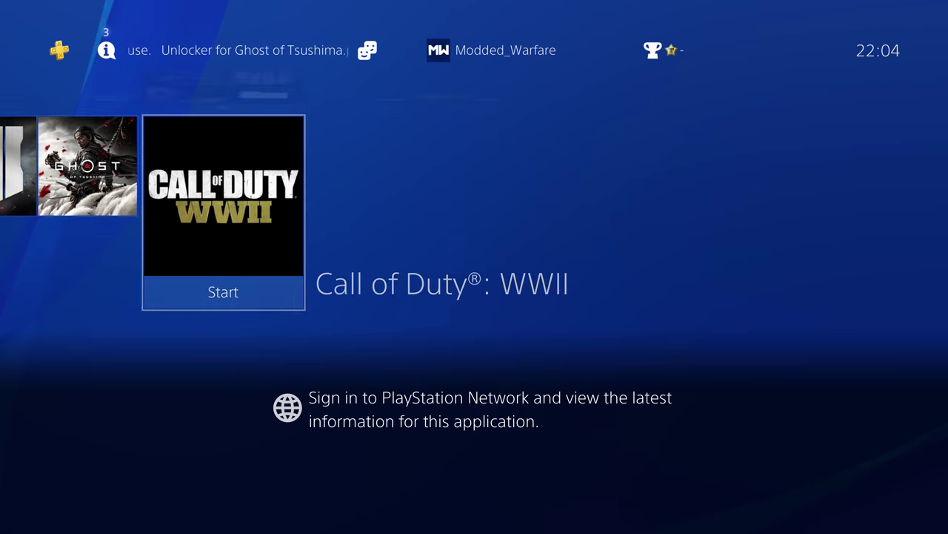
{"action": "key", "text": "Escape"}
{"action": "key", "text": "Left"}
{"action": "key", "text": "Right"}
{"action": "key", "text": "Return"}
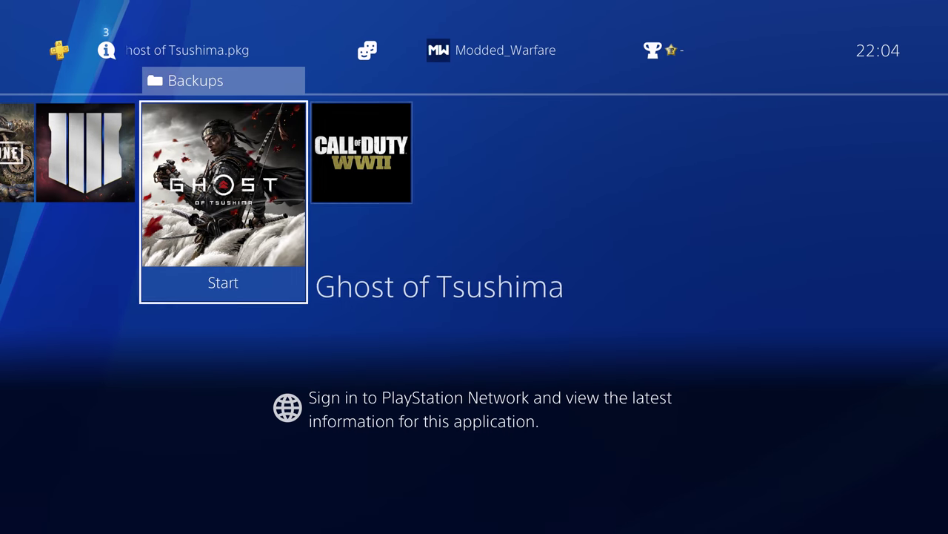
Step: Leave the Backups folder, launch Unlocker for Ghost of Tsushima and start the NP Trophy Unlocker
{"action": "key", "text": "Escape"}
{"action": "key", "text": "Left"}
{"action": "key", "text": "Left"}
{"action": "key", "text": "Left"}
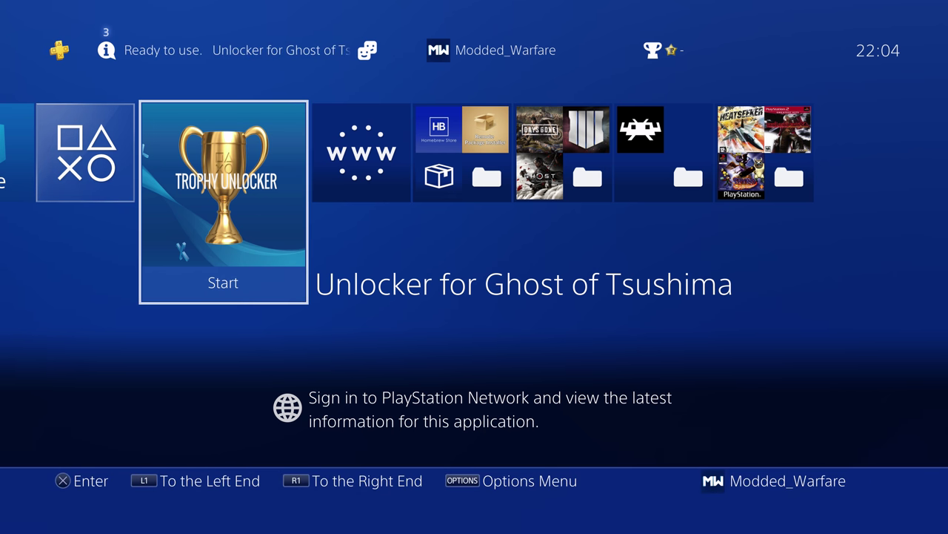
{"action": "key", "text": "Return"}
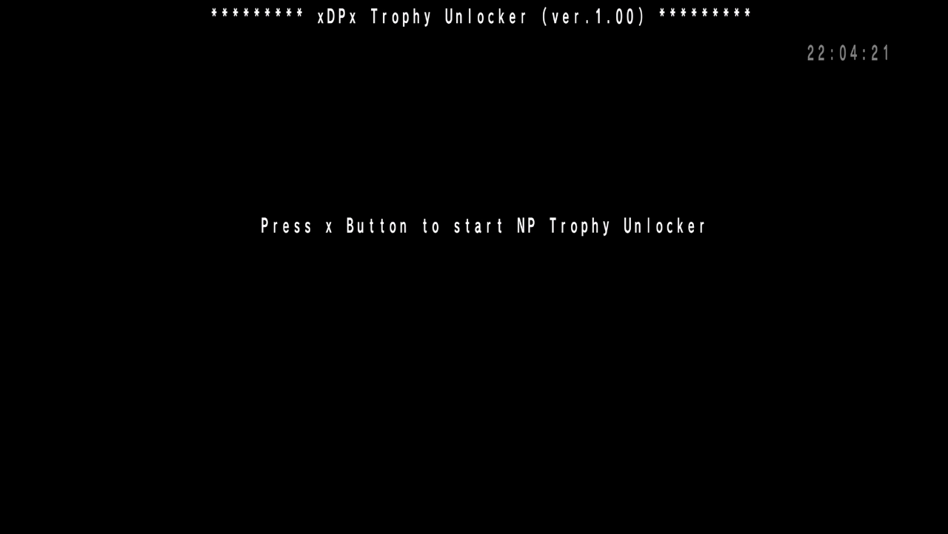
{"action": "key", "text": "Return"}
Step: Browse the Ghost of Tsushima trophies in the unlocker and examine each one's status, title and description
{"action": "key", "text": "Down"}
{"action": "key", "text": "Down"}
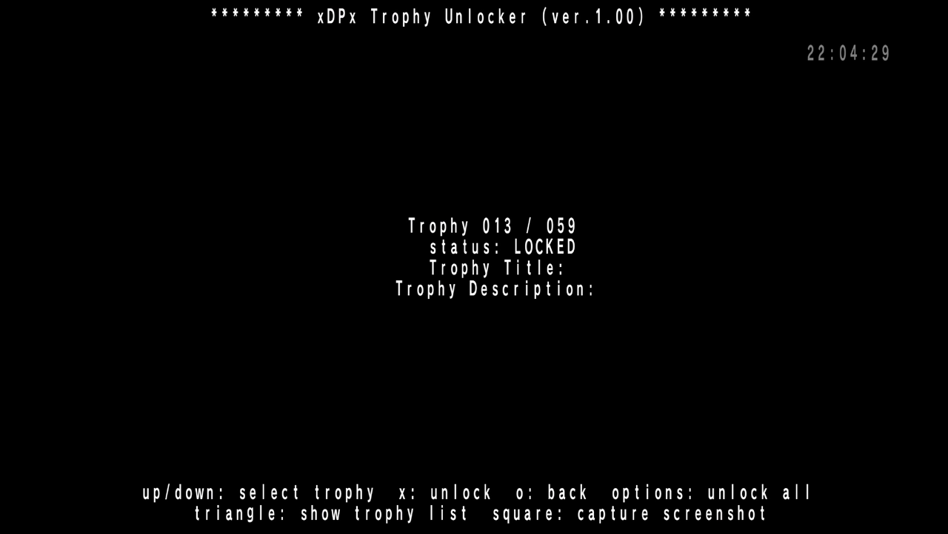
{"action": "key", "text": "Down"}
{"action": "key", "text": "Down"}
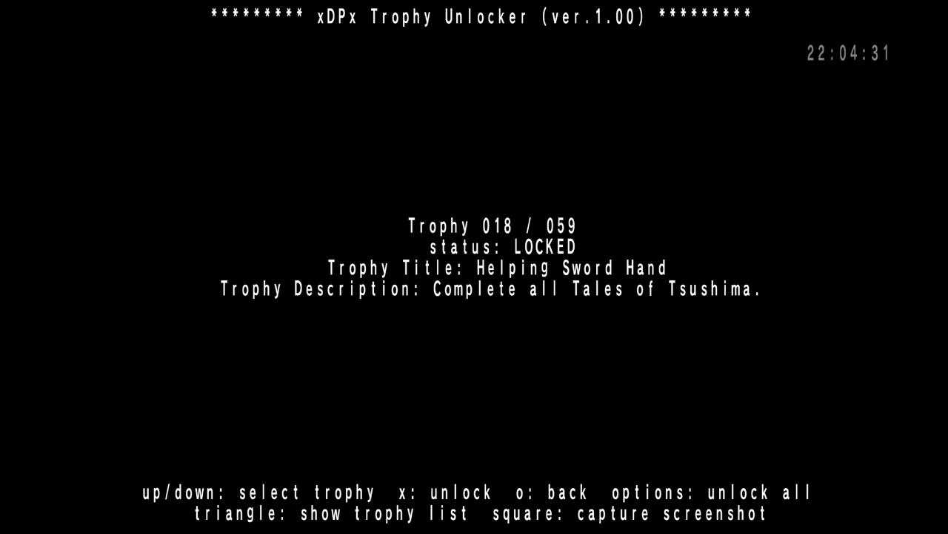
{"action": "key", "text": "Down"}
{"action": "key", "text": "Down"}
{"action": "key", "text": "Down"}
{"action": "key", "text": "Down"}
{"action": "key", "text": "Down"}
{"action": "key", "text": "Down"}
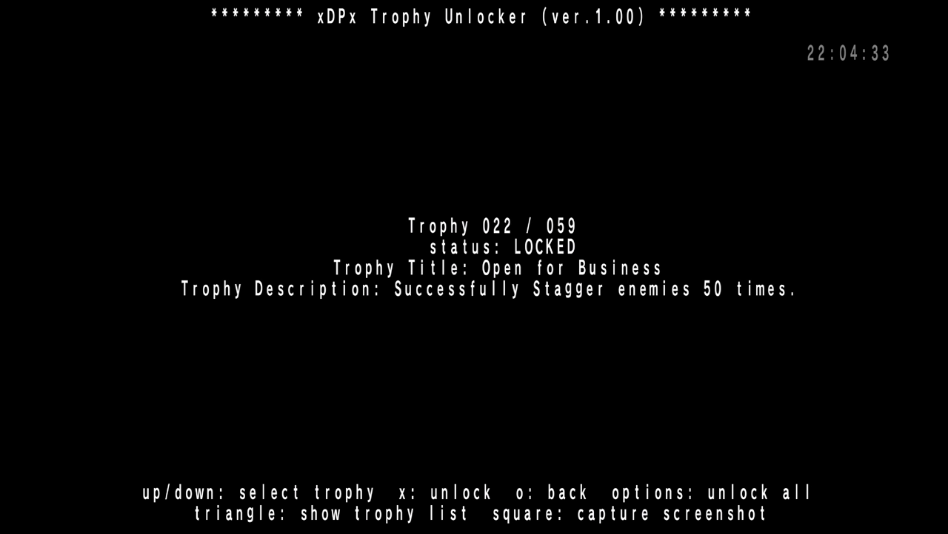
{"action": "key", "text": "Down"}
{"action": "key", "text": "Down"}
{"action": "key", "text": "Down"}
{"action": "key", "text": "Down"}
{"action": "key", "text": "Down"}
{"action": "key", "text": "Down"}
{"action": "key", "text": "Down"}
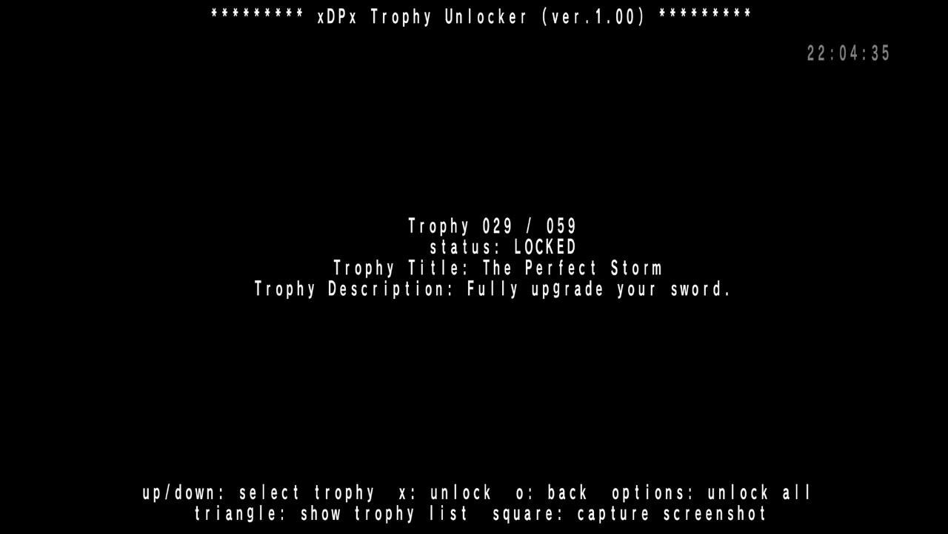
{"action": "key", "text": "Up"}
{"action": "key", "text": "Down"}
{"action": "key", "text": "Up"}
{"action": "key", "text": "Down"}
{"action": "key", "text": "Down"}
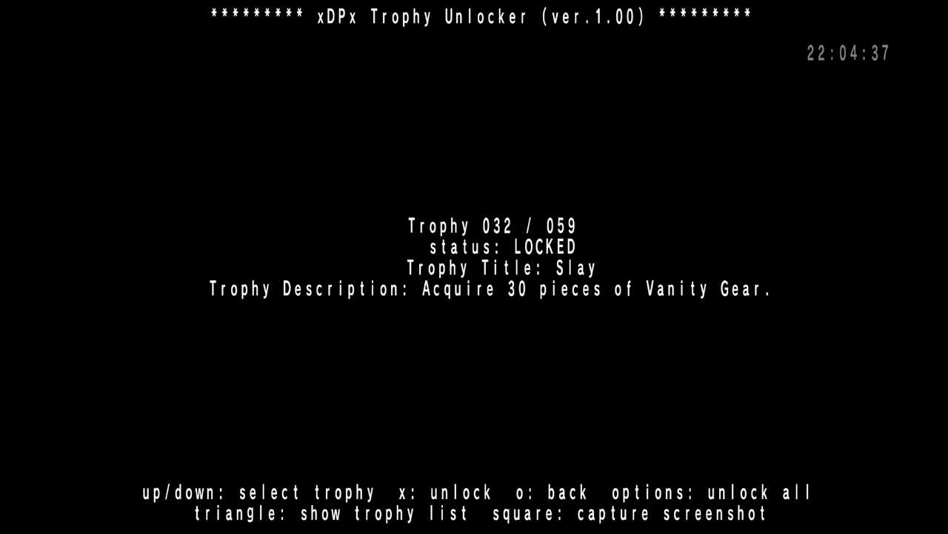
Step: Unlock all Ghost of Tsushima trophies at once and check the status of the trophies around number 030
{"action": "key", "text": "Up"}
{"action": "key", "text": "Up"}
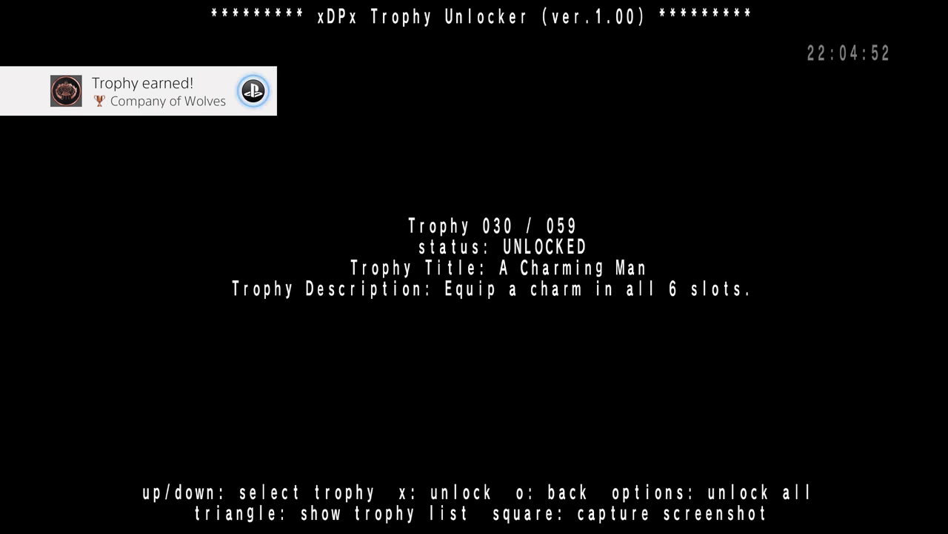
{"action": "key", "text": "Down"}
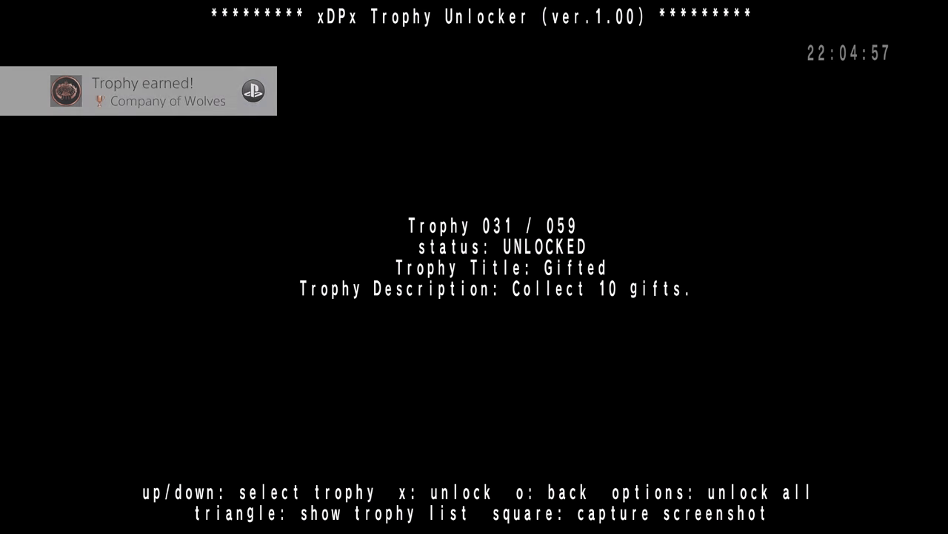
{"action": "key", "text": "Down"}
{"action": "key", "text": "Down"}
{"action": "key", "text": "Up"}
{"action": "key", "text": "Up"}
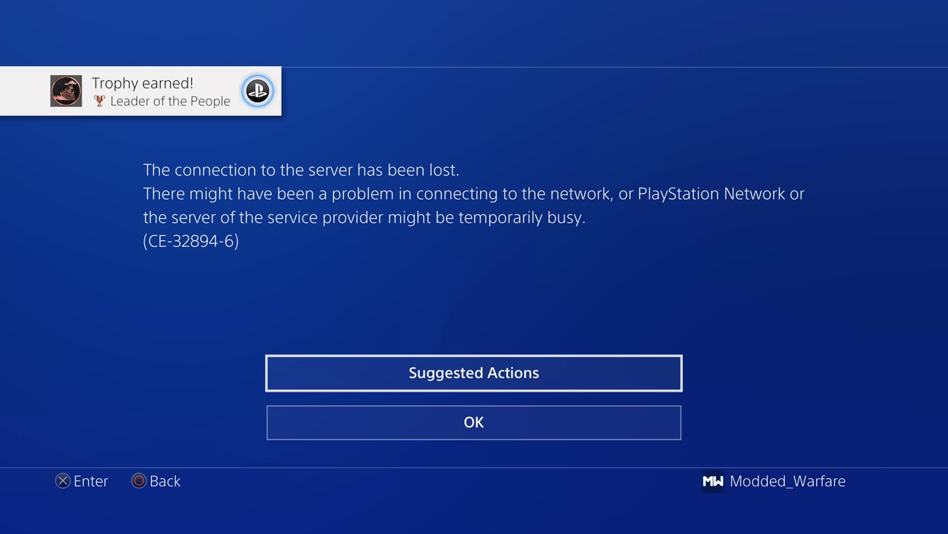
Step: Dismiss the server connection error and open the Ghost of Tsushima entry in the console's trophy list
{"action": "key", "text": "Escape"}
{"action": "key", "text": "Down"}
{"action": "key", "text": "Return"}
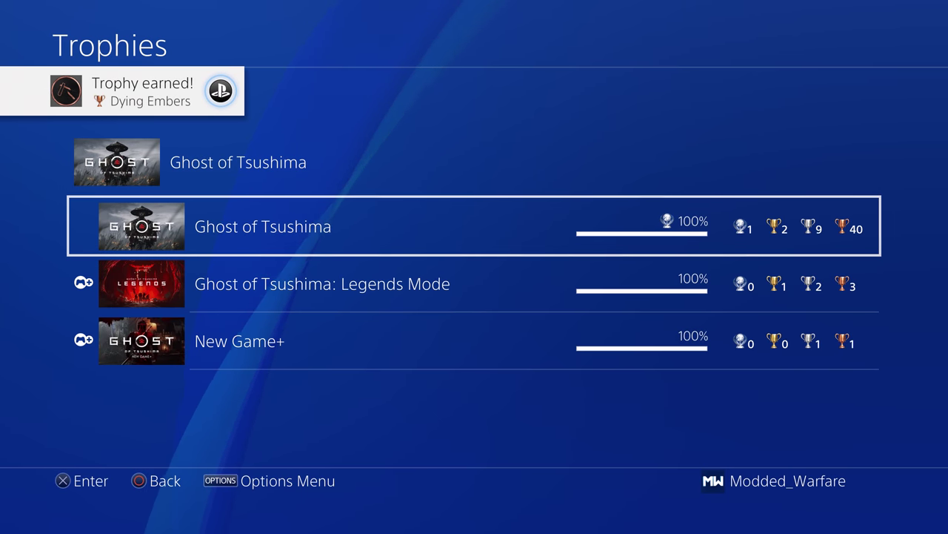
Step: Compare the completion and trophy counts of the base game, Legends Mode and New Game+ groups
{"action": "key", "text": "Down"}
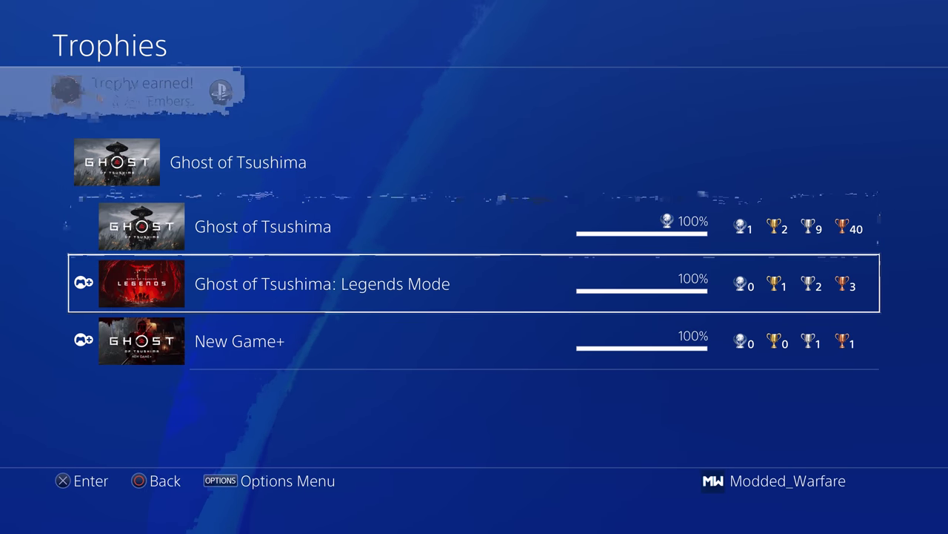
{"action": "key", "text": "Down"}
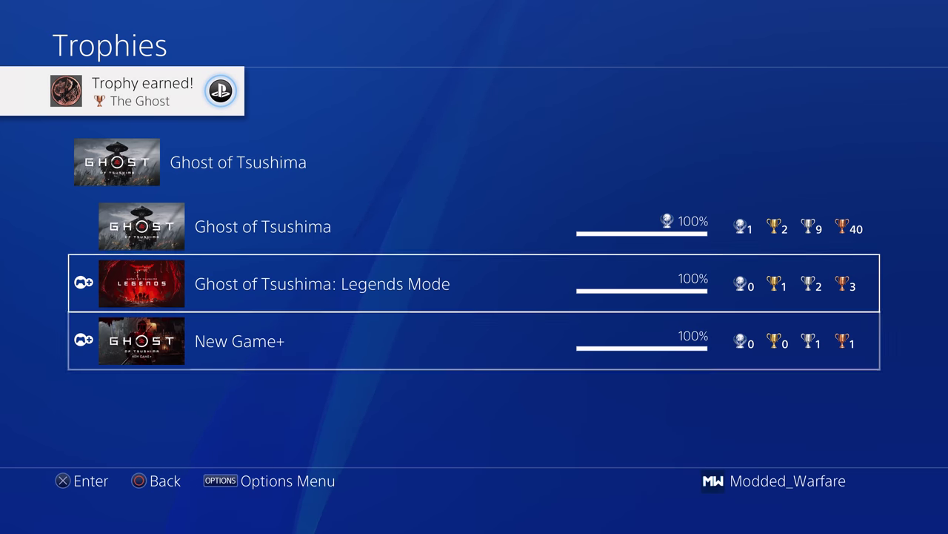
{"action": "key", "text": "Up"}
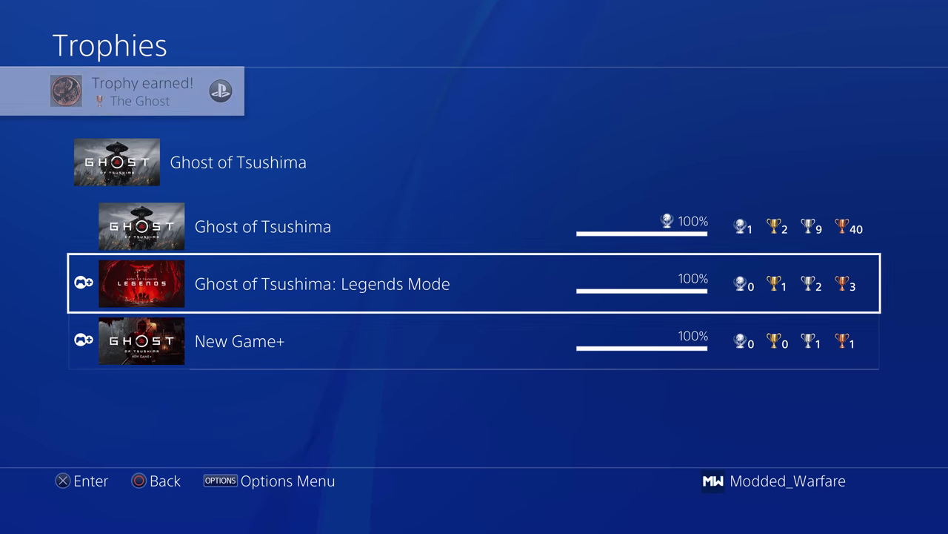
{"action": "key", "text": "Up"}
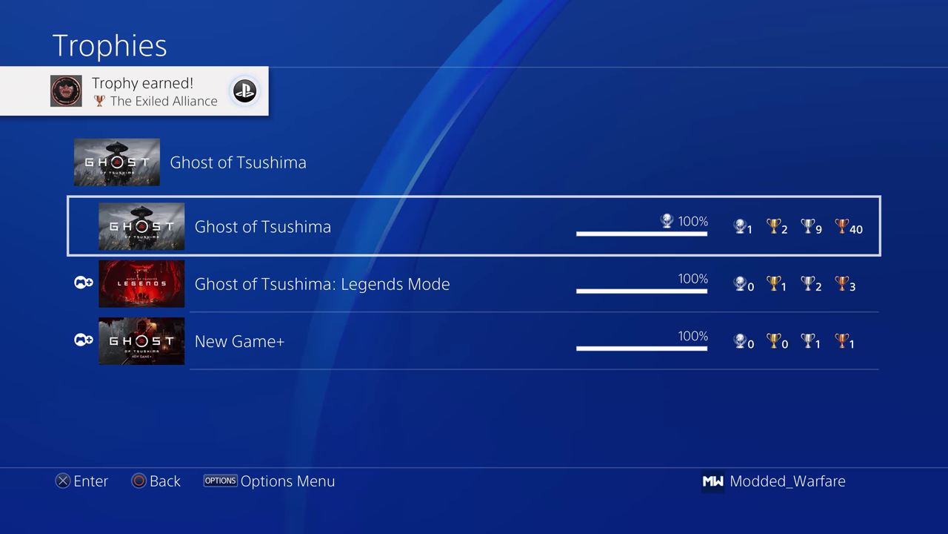
{"action": "key", "text": "Down"}
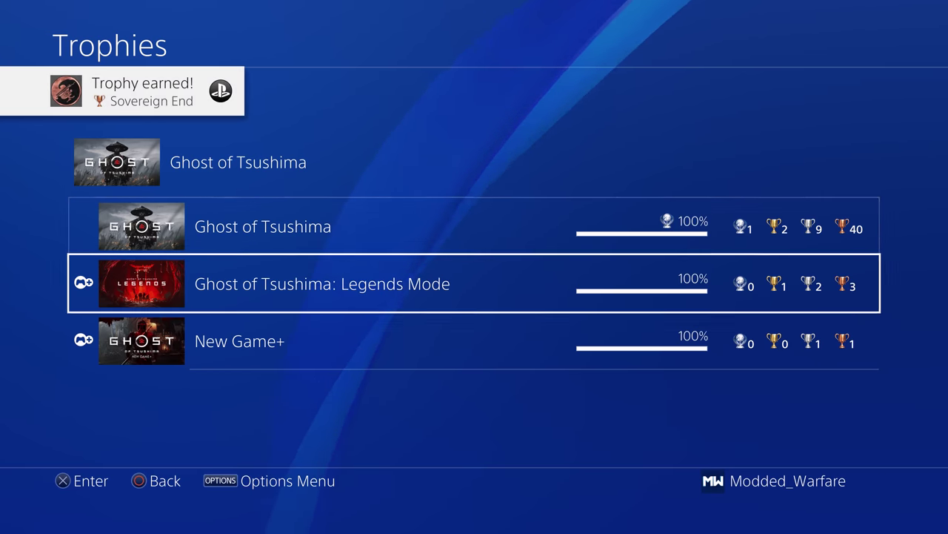
{"action": "key", "text": "Up"}
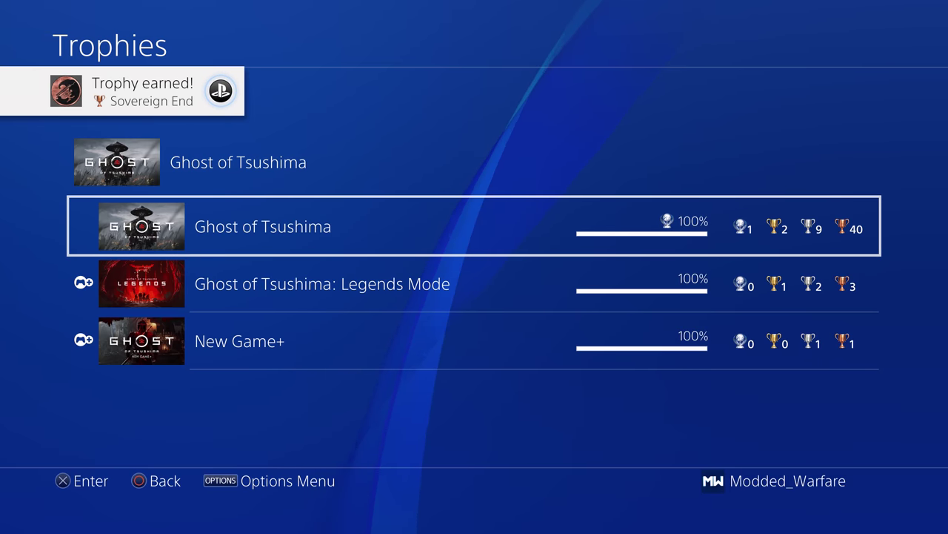
{"action": "key", "text": "Down"}
{"action": "key", "text": "Down"}
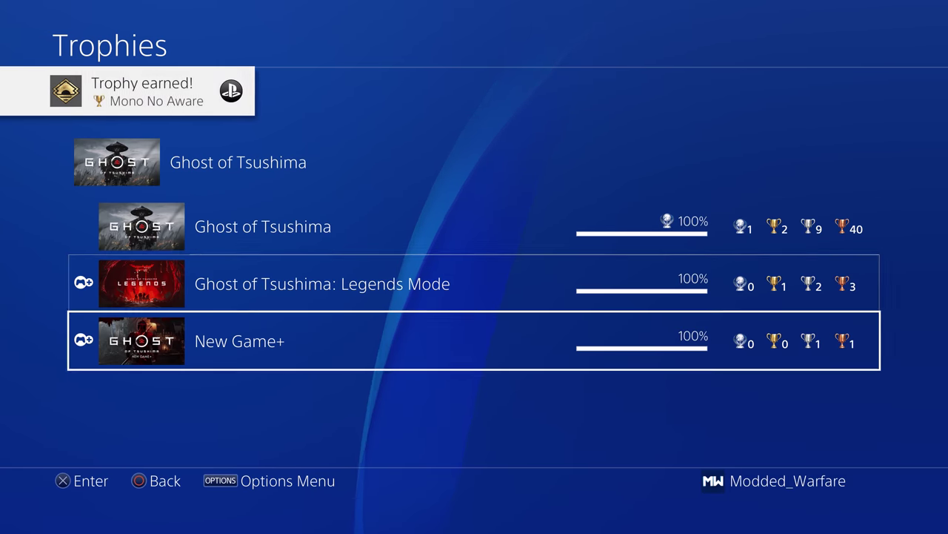
{"action": "key", "text": "Up"}
{"action": "key", "text": "Up"}
{"action": "key", "text": "Down"}
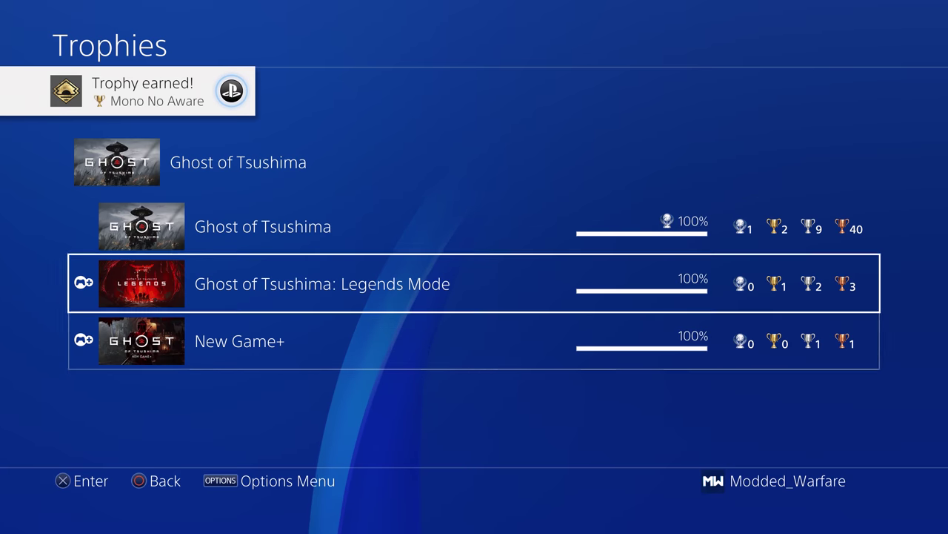
{"action": "key", "text": "Up"}
{"action": "key", "text": "Down"}
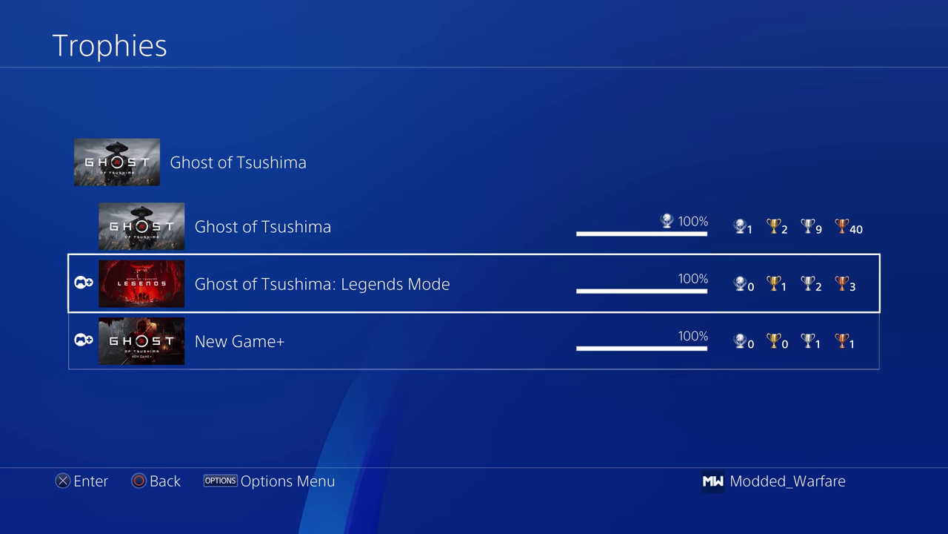
{"action": "key", "text": "Down"}
{"action": "key", "text": "Down"}
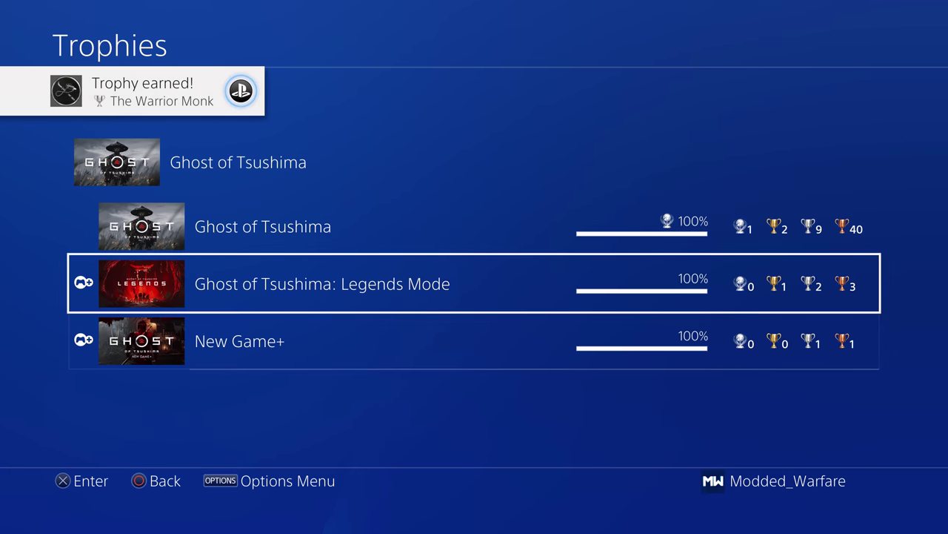
{"action": "key", "text": "Up"}
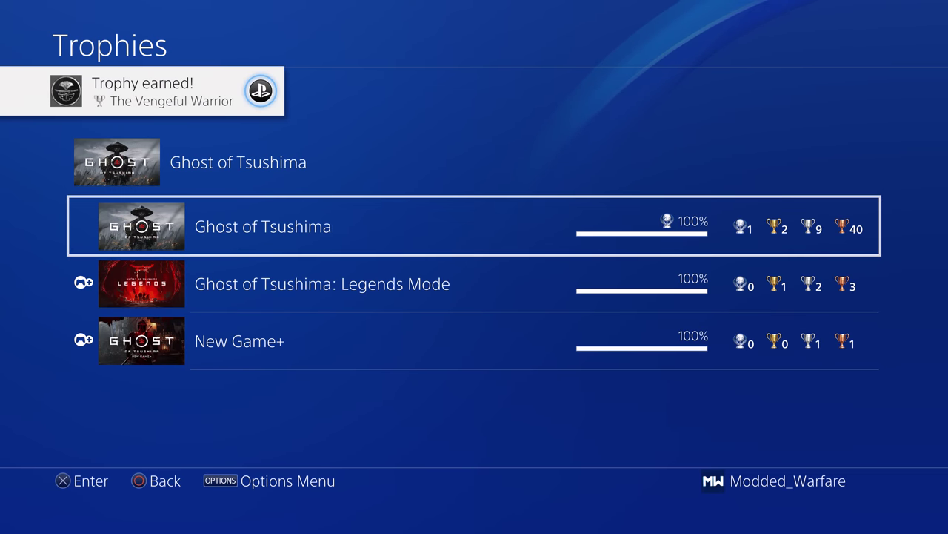
Step: Open the base Ghost of Tsushima trophy list and examine the Living Legend trophy and those just below it
{"action": "key", "text": "Return"}
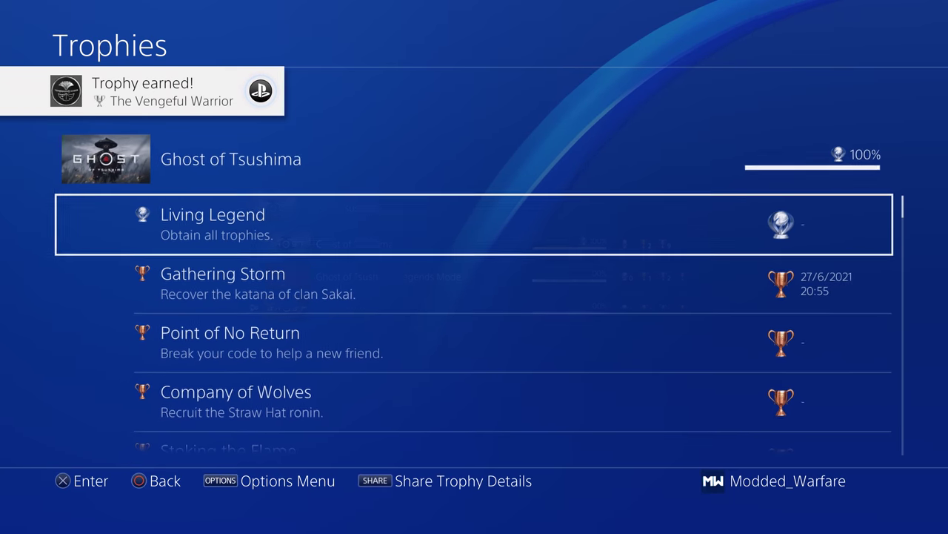
{"action": "key", "text": "Down"}
{"action": "key", "text": "Down"}
{"action": "key", "text": "Down"}
{"action": "key", "text": "Up"}
{"action": "key", "text": "Up"}
{"action": "key", "text": "Up"}
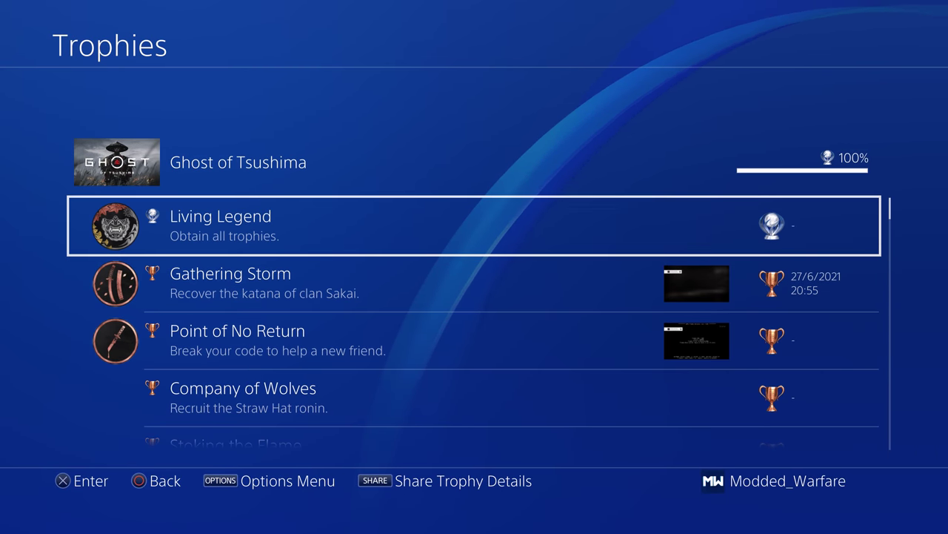
Step: Look through the Ghost of Tsushima trophies down to The Headstrong Thief, checking their earned dates and screenshots
{"action": "key", "text": "Down"}
{"action": "key", "text": "Down"}
{"action": "key", "text": "Down"}
{"action": "key", "text": "Down"}
{"action": "key", "text": "Down"}
{"action": "key", "text": "Down"}
{"action": "key", "text": "Down"}
{"action": "key", "text": "Down"}
{"action": "key", "text": "Down"}
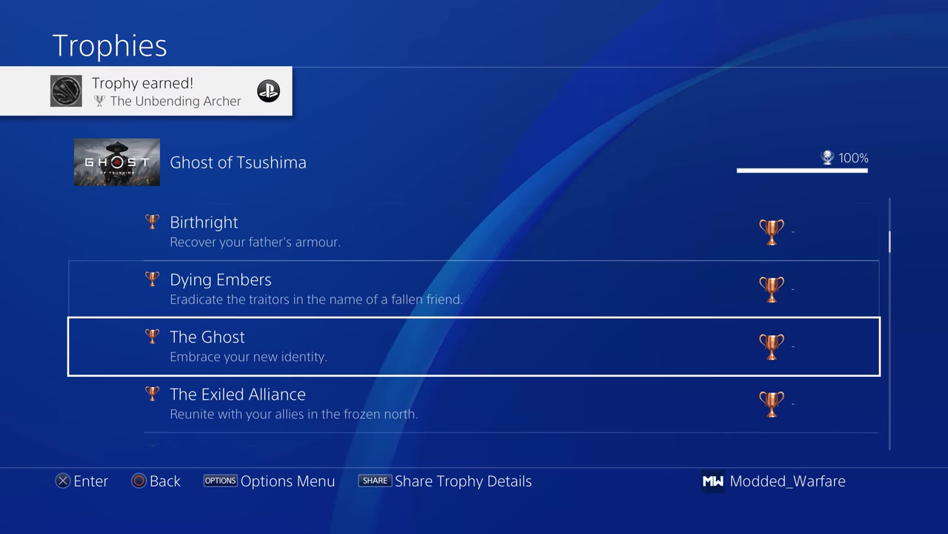
{"action": "key", "text": "Up"}
{"action": "key", "text": "Up"}
{"action": "key", "text": "Up"}
{"action": "key", "text": "Up"}
{"action": "key", "text": "Up"}
{"action": "key", "text": "Up"}
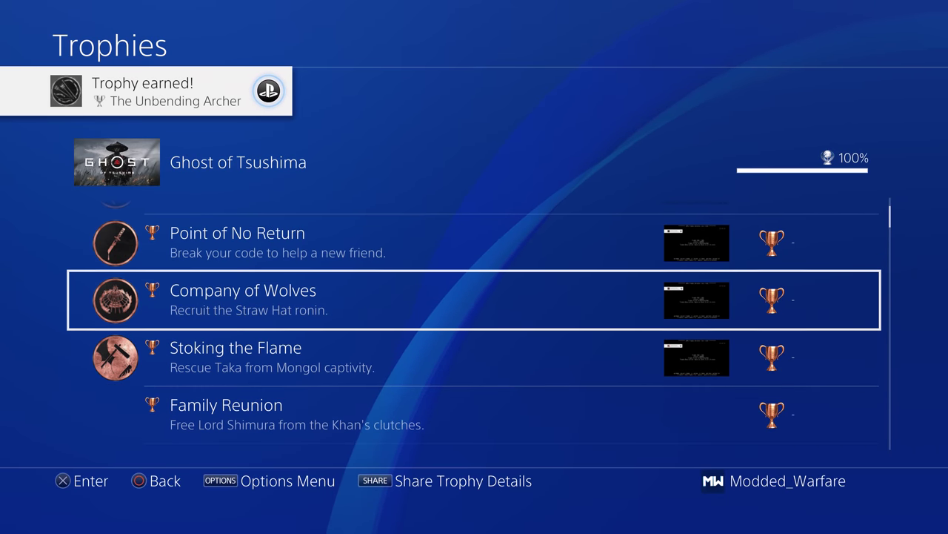
{"action": "key", "text": "Up"}
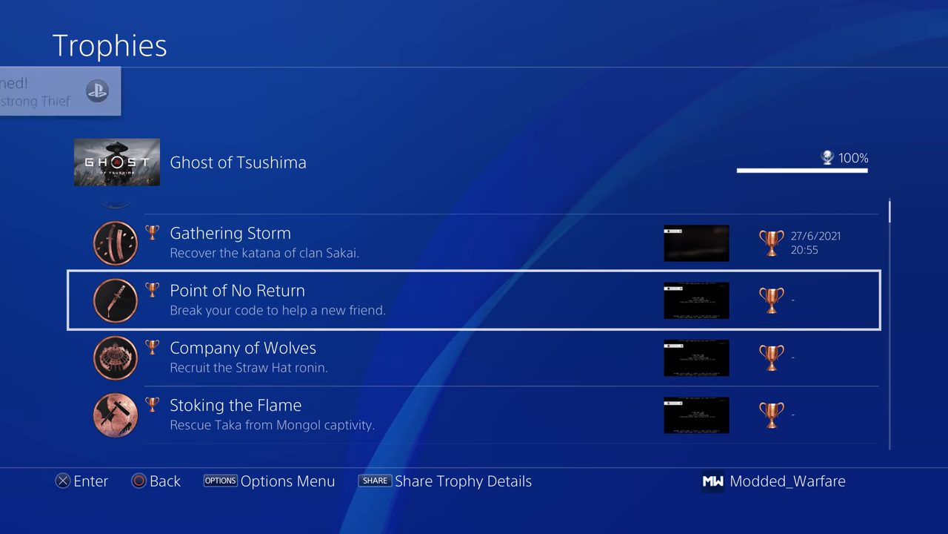
{"action": "key", "text": "Up"}
{"action": "key", "text": "Down"}
{"action": "key", "text": "Down"}
{"action": "key", "text": "Down"}
{"action": "key", "text": "Down"}
{"action": "key", "text": "Down"}
{"action": "key", "text": "Down"}
{"action": "key", "text": "Down"}
{"action": "key", "text": "Down"}
{"action": "key", "text": "Down"}
{"action": "key", "text": "Down"}
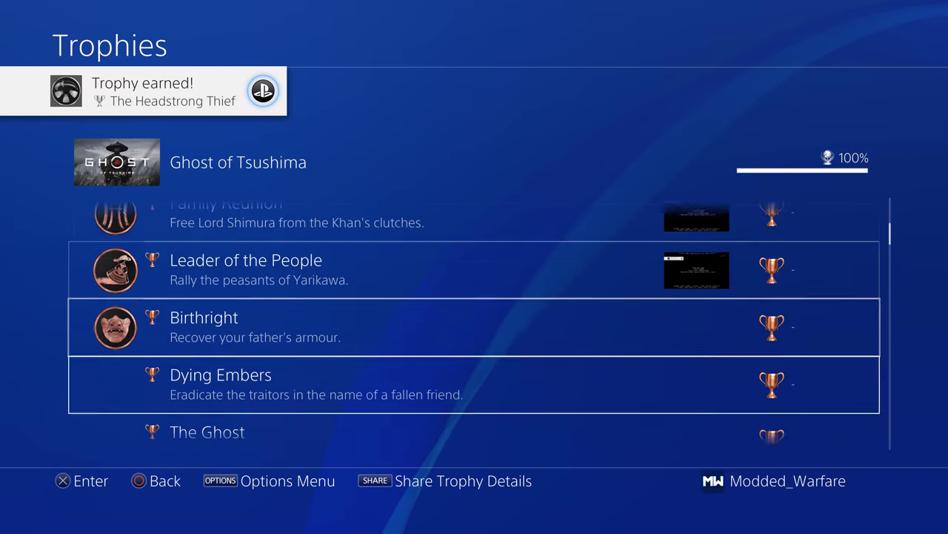
{"action": "key", "text": "Down"}
{"action": "key", "text": "Down"}
{"action": "key", "text": "Down"}
{"action": "key", "text": "Down"}
{"action": "key", "text": "Down"}
{"action": "key", "text": "Down"}
{"action": "key", "text": "Down"}
{"action": "key", "text": "Down"}
{"action": "key", "text": "Down"}
{"action": "key", "text": "Down"}
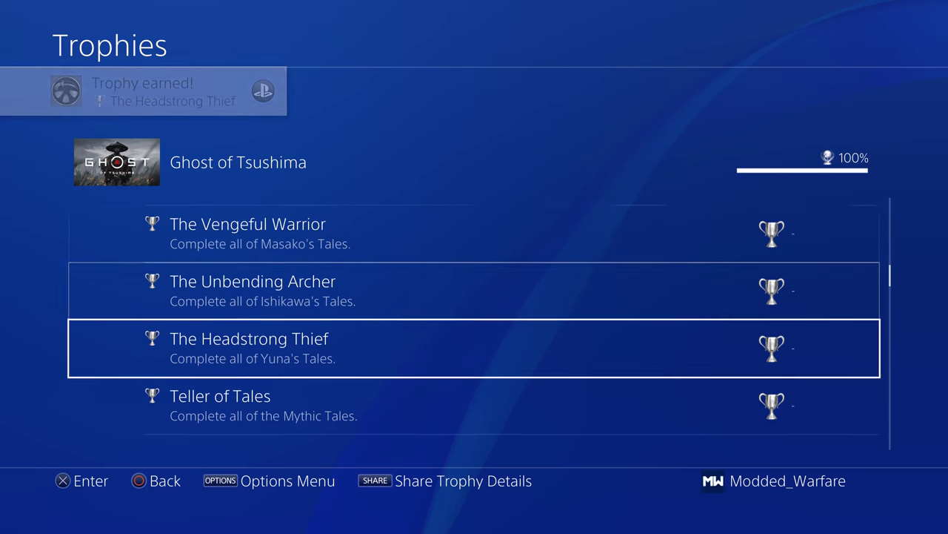
Step: Check the Ghost of Tsushima trophies around Teller of Tales, Helping Sword Hand and Flash of Steel
{"action": "key", "text": "Up"}
{"action": "key", "text": "Up"}
{"action": "key", "text": "Up"}
{"action": "key", "text": "Up"}
{"action": "key", "text": "Up"}
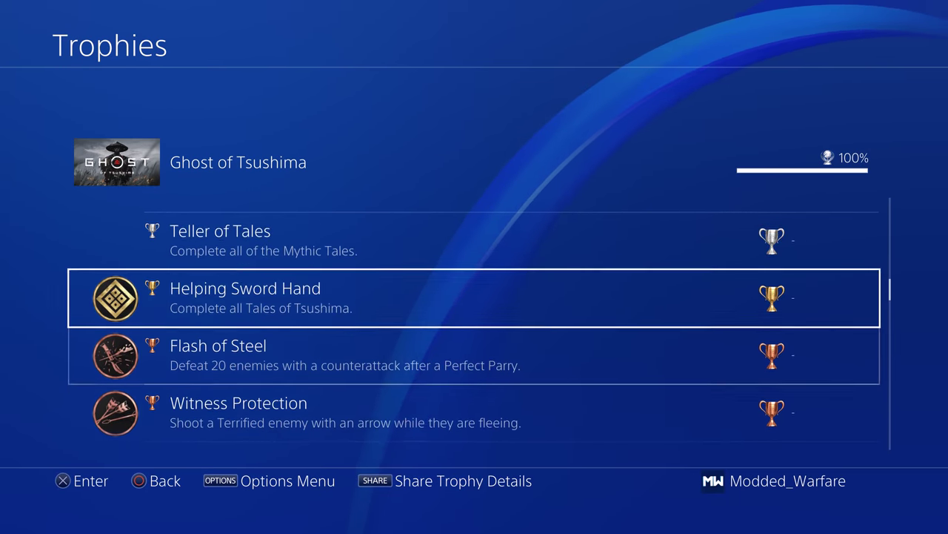
{"action": "key", "text": "Down"}
{"action": "key", "text": "Down"}
{"action": "key", "text": "Up"}
{"action": "key", "text": "Up"}
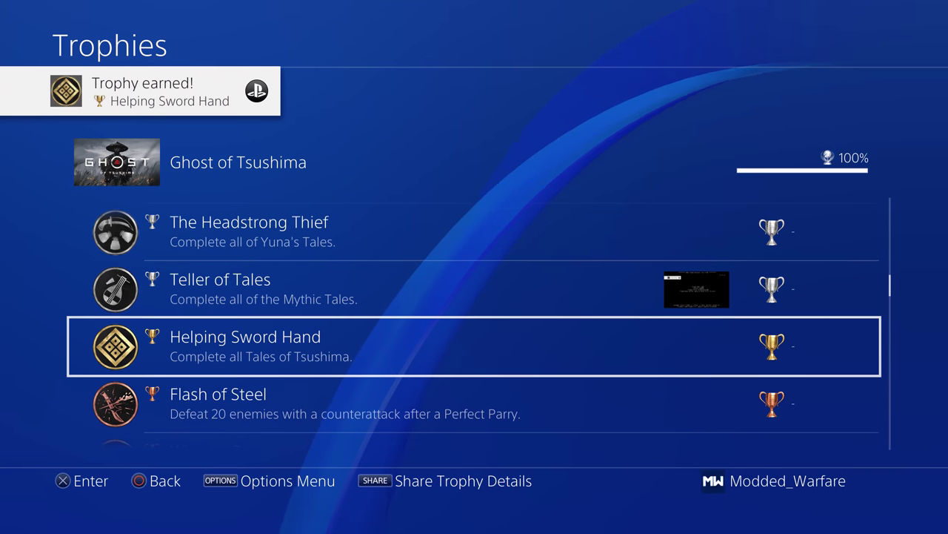
{"action": "key", "text": "Up"}
Step: Leave the trophy list and close the running Unlocker for Ghost of Tsushima application
{"action": "key", "text": "Escape"}
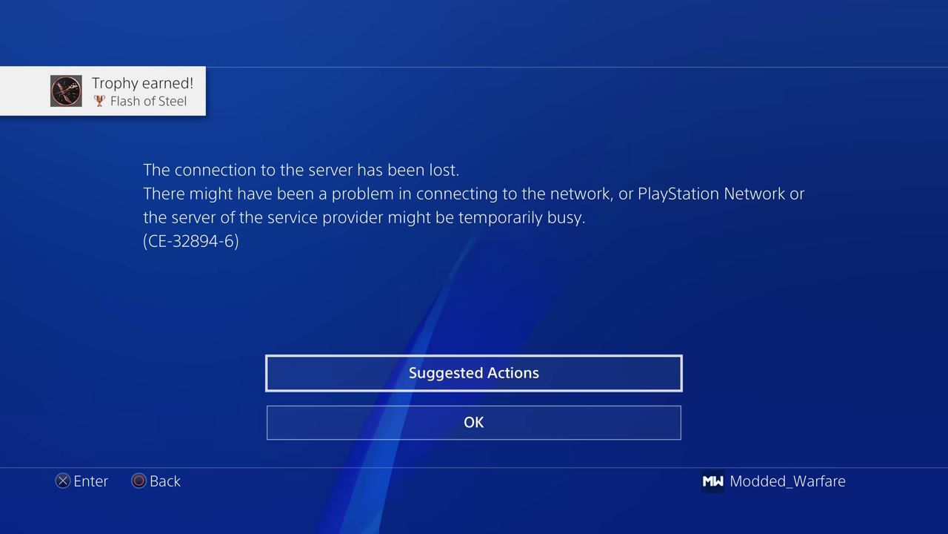
{"action": "key", "text": "Escape"}
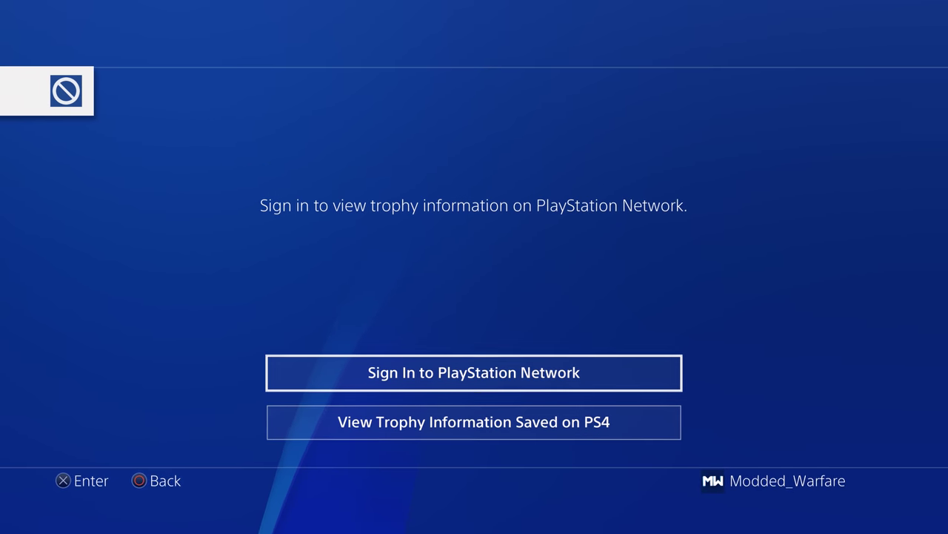
{"action": "key", "text": "Escape"}
{"action": "key", "text": "Menu"}
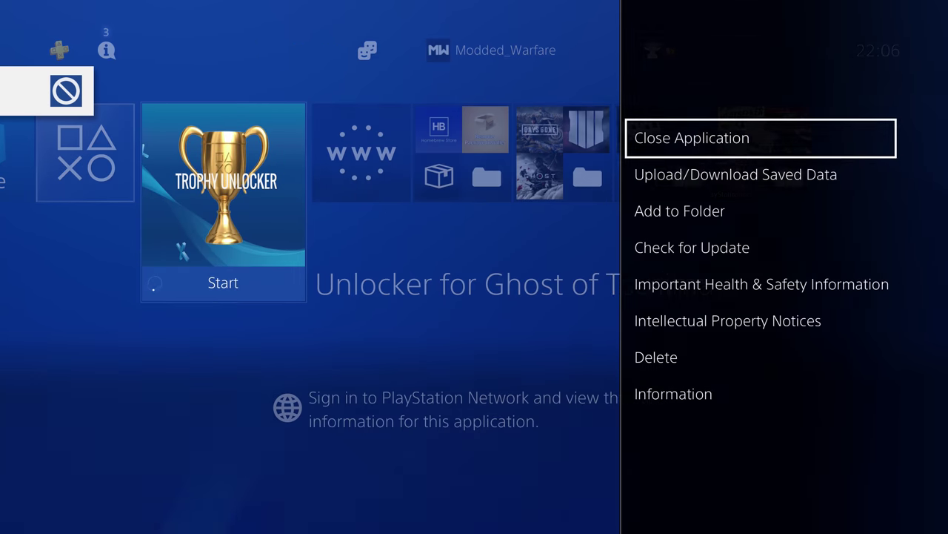
{"action": "key", "text": "Return"}
{"action": "key", "text": "Return"}
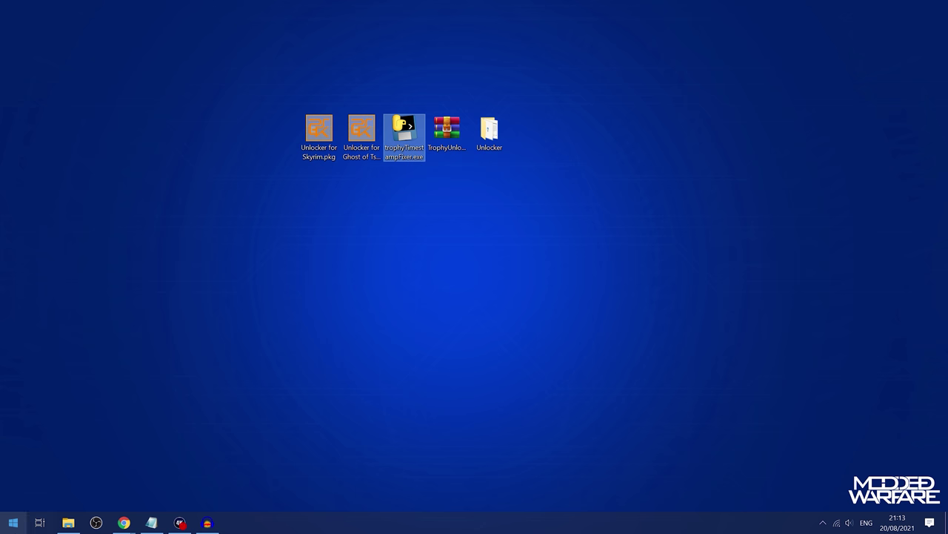
Step: Switch to FileZilla on the PC and connect to the PS4 at 192.168.137.182 on port 1337
{"action": "key", "text": "super"}
{"action": "key", "text": "super"}
{"action": "key", "text": "super"}
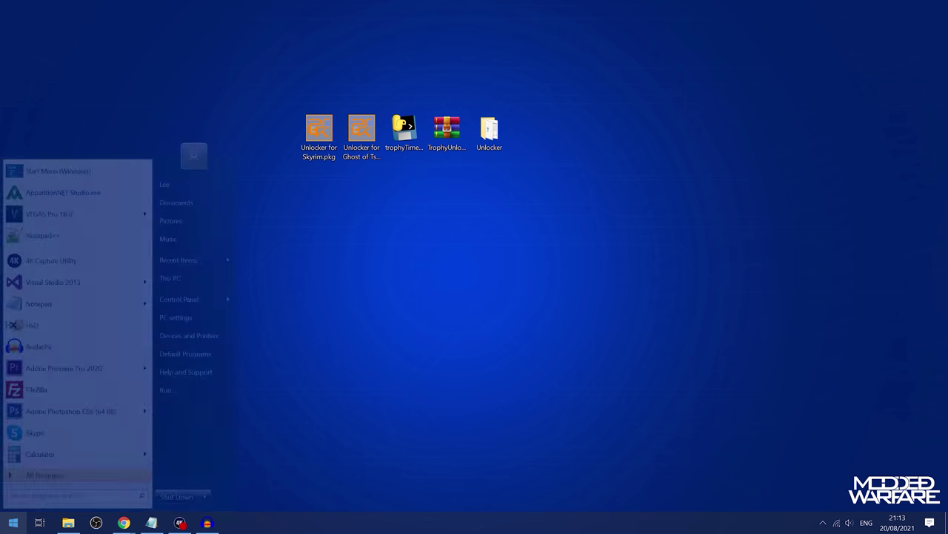
{"action": "left_click", "coordinate": [91, 395]}
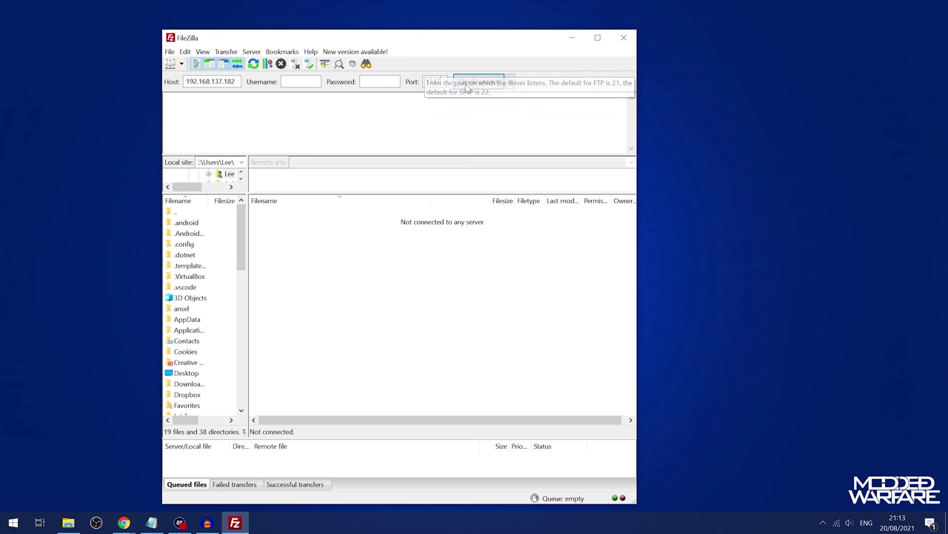
{"action": "left_click", "coordinate": [466, 85]}
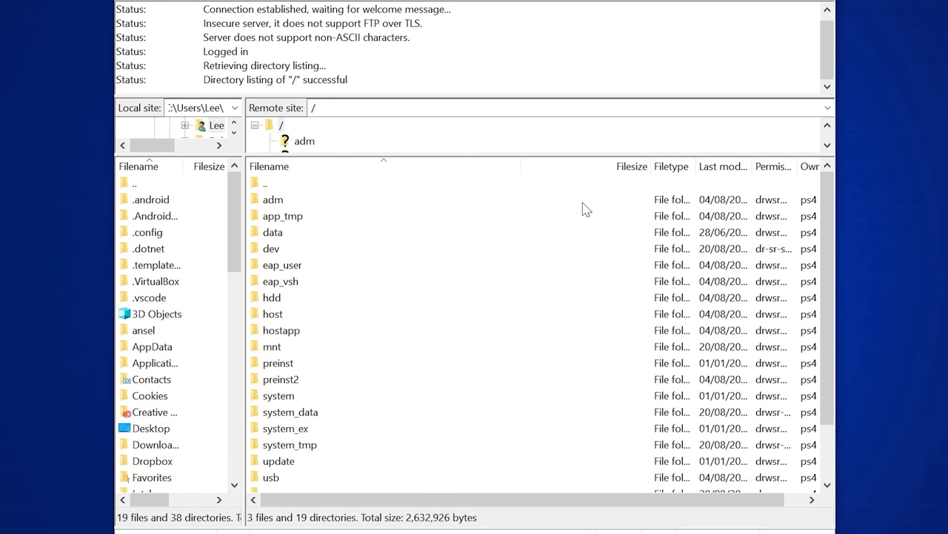
Step: Browse the PS4's remote files to the /user/home/13d281c9 profile folder
{"action": "scroll", "coordinate": [584, 210], "scroll_direction": "down", "scroll_amount": 2}
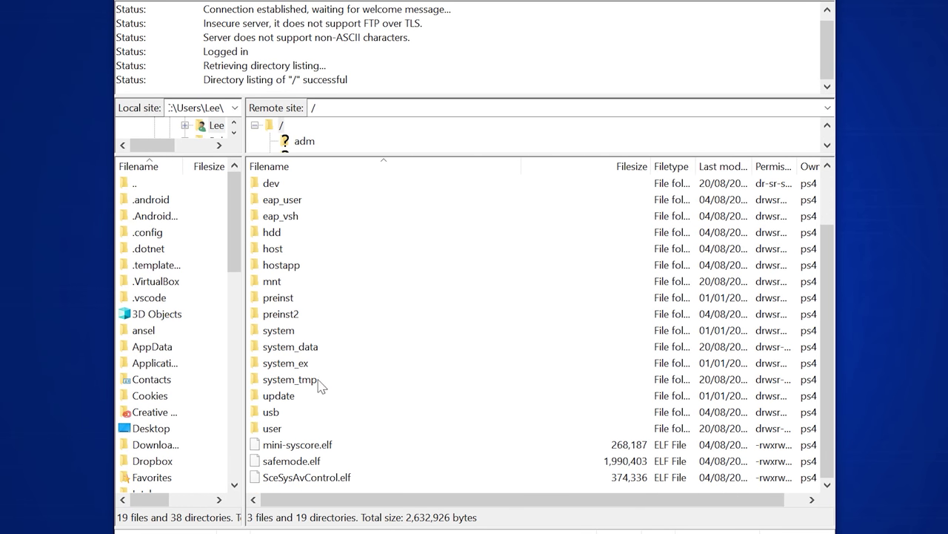
{"action": "double_click", "coordinate": [295, 428]}
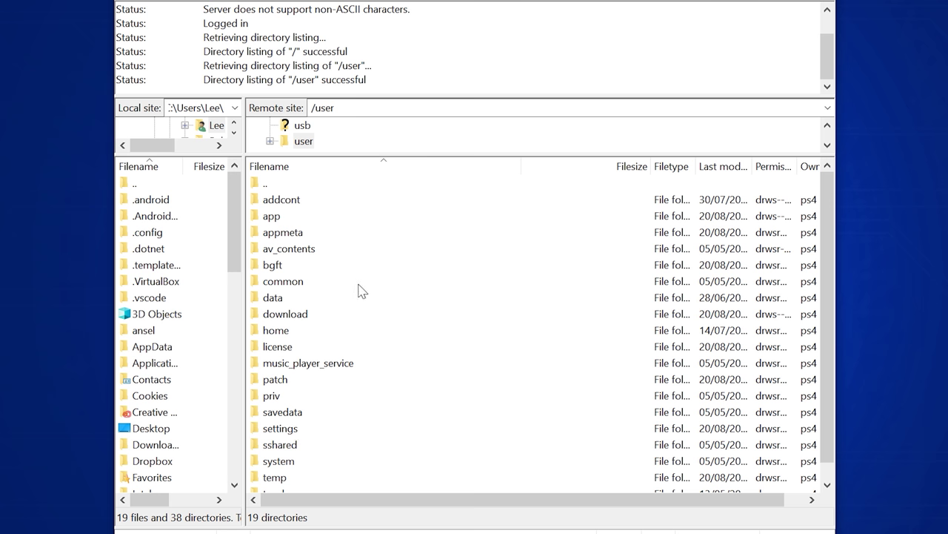
{"action": "double_click", "coordinate": [295, 330]}
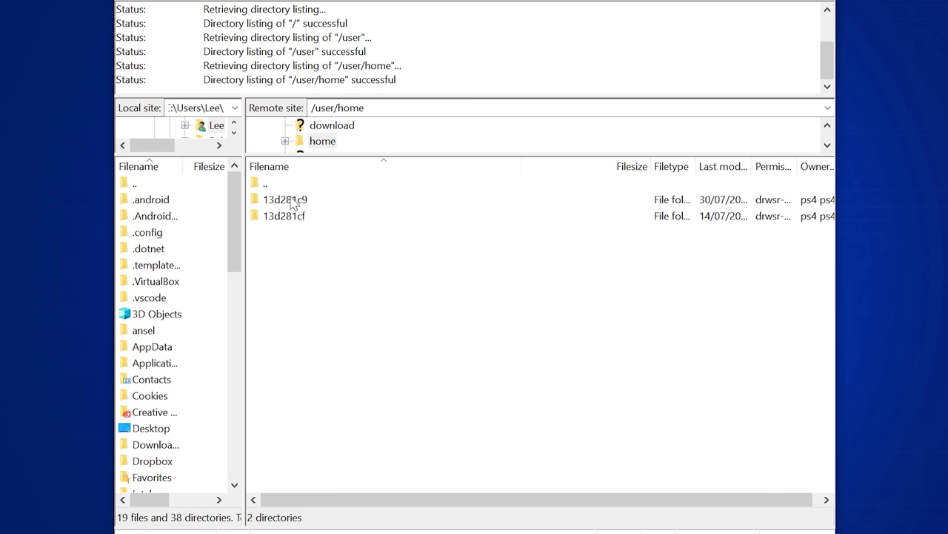
{"action": "left_click", "coordinate": [293, 202]}
{"action": "left_click", "coordinate": [310, 216]}
{"action": "left_click", "coordinate": [318, 204]}
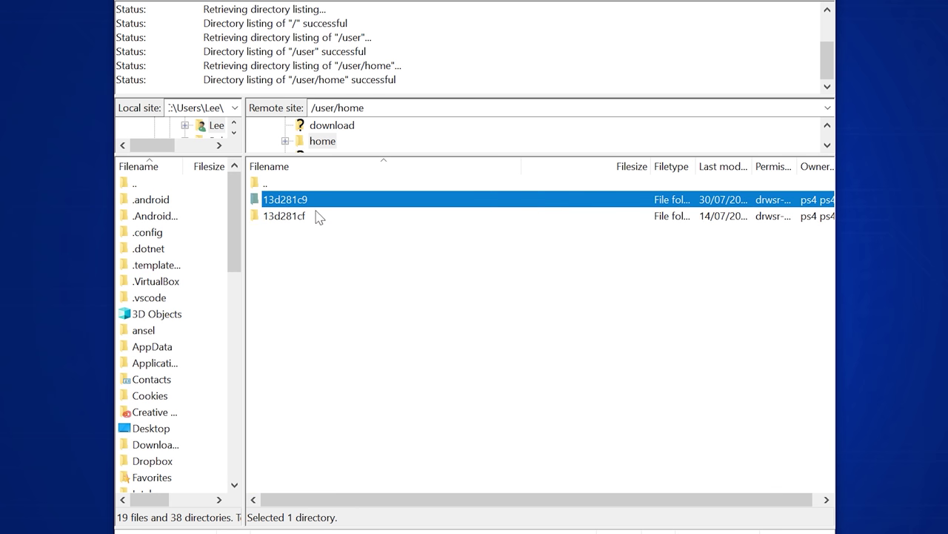
{"action": "left_click", "coordinate": [317, 214]}
{"action": "left_click", "coordinate": [321, 206]}
{"action": "double_click", "coordinate": [326, 201]}
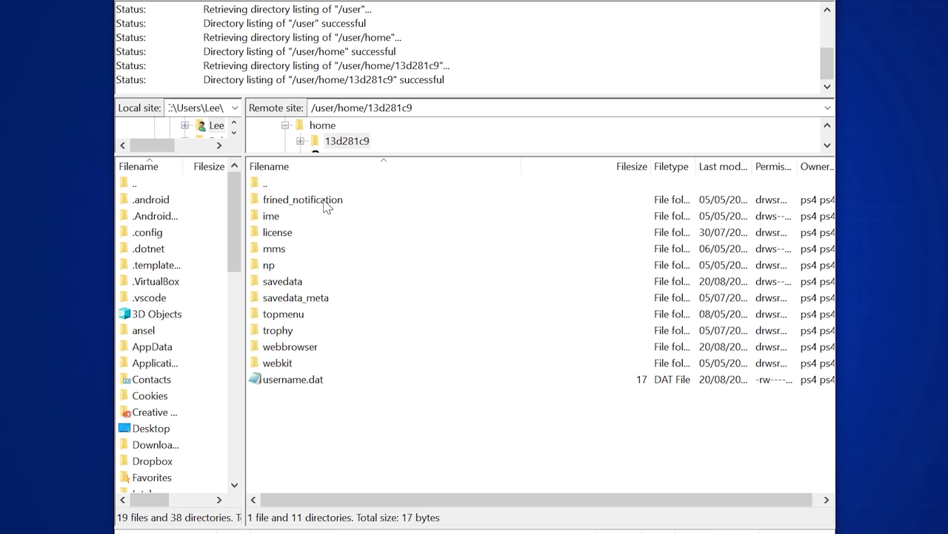
Step: Open the profile's trophy/db folder and download trophy_local.db to the PC desktop
{"action": "double_click", "coordinate": [278, 330]}
{"action": "double_click", "coordinate": [313, 216]}
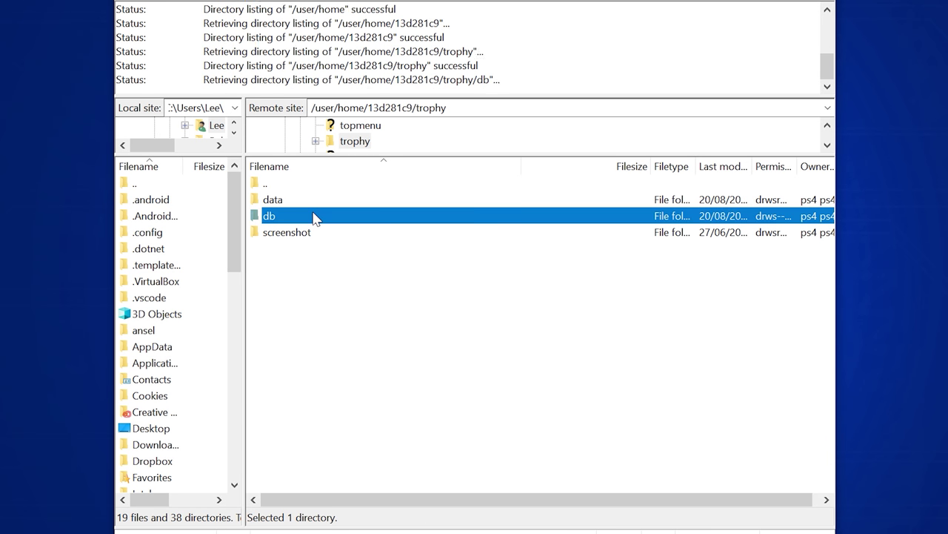
{"action": "left_click", "coordinate": [300, 200]}
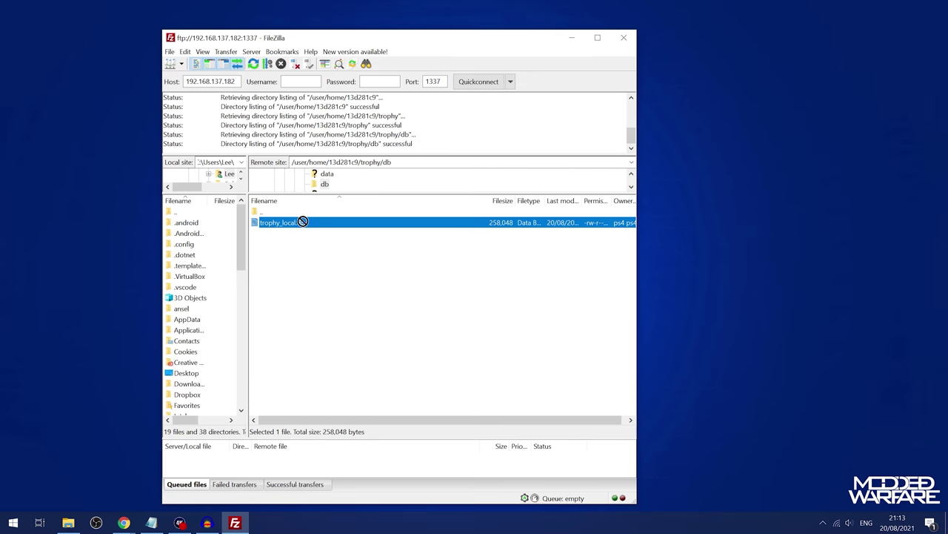
{"action": "double_click", "coordinate": [319, 209]}
{"action": "left_click", "coordinate": [809, 153]}
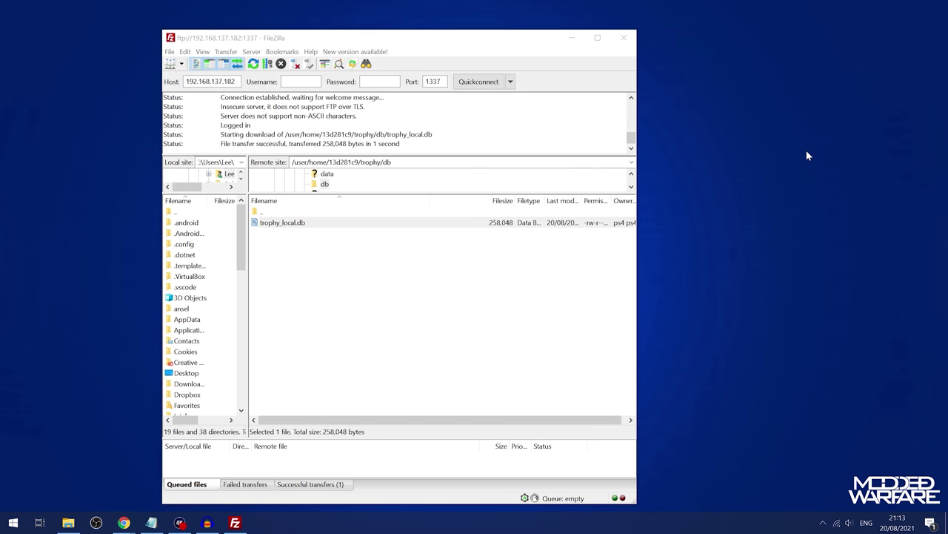
Step: Minimise FileZilla and place trophy_local.db beside the Unlocker folder on the desktop
{"action": "left_click_drag", "start_coordinate": [463, 43], "coordinate": [558, 101]}
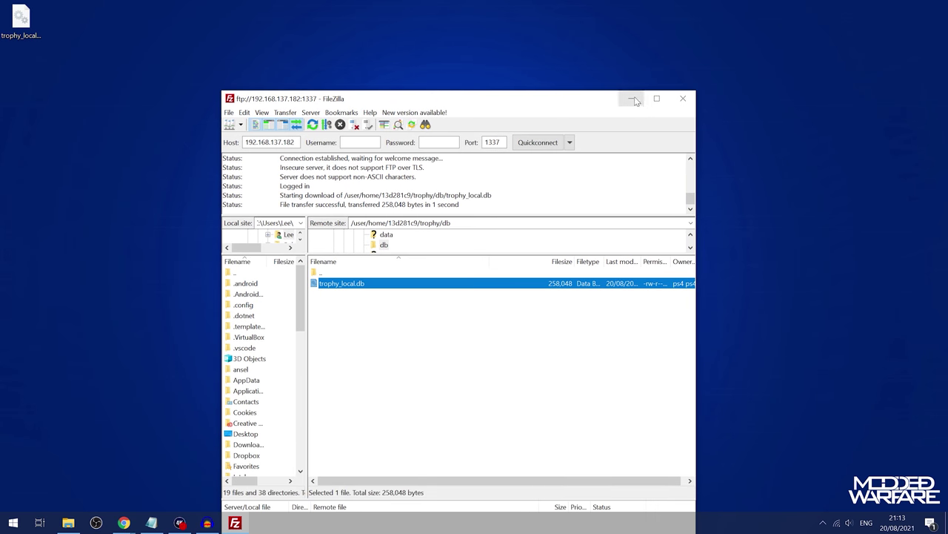
{"action": "left_click", "coordinate": [633, 98]}
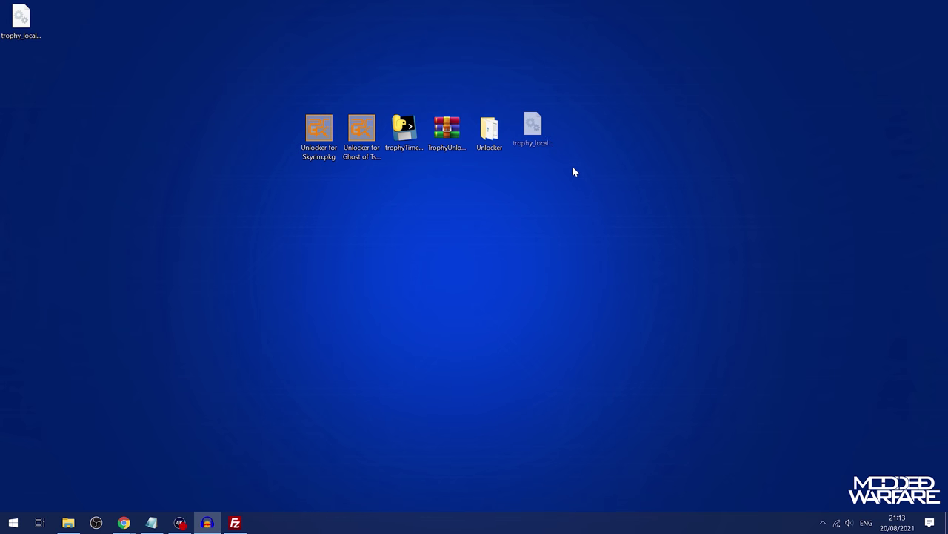
{"action": "left_click_drag", "start_coordinate": [573, 171], "coordinate": [570, 173]}
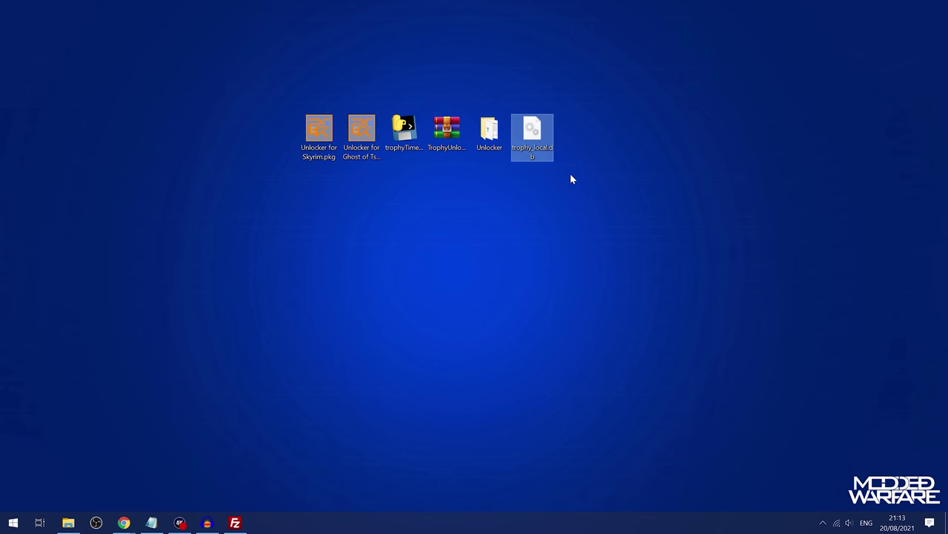
Step: Run trophyTimestampFixer.exe on the desktop copy of trophy_local.db and close the tool
{"action": "double_click", "coordinate": [410, 133]}
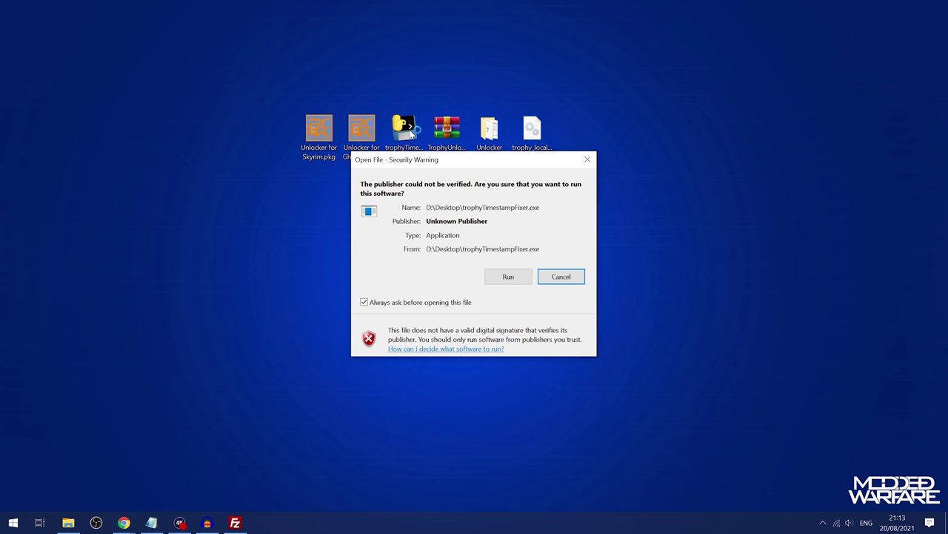
{"action": "left_click", "coordinate": [507, 281]}
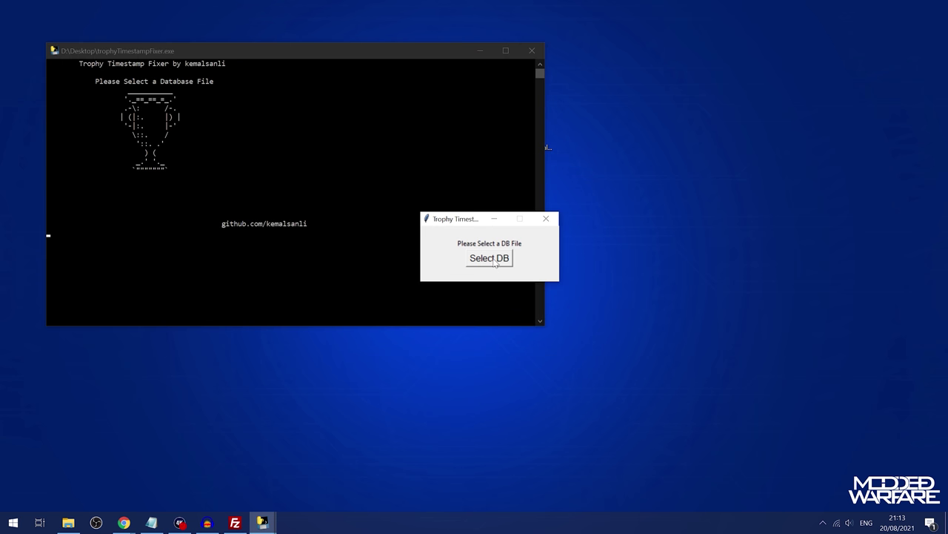
{"action": "left_click", "coordinate": [490, 258]}
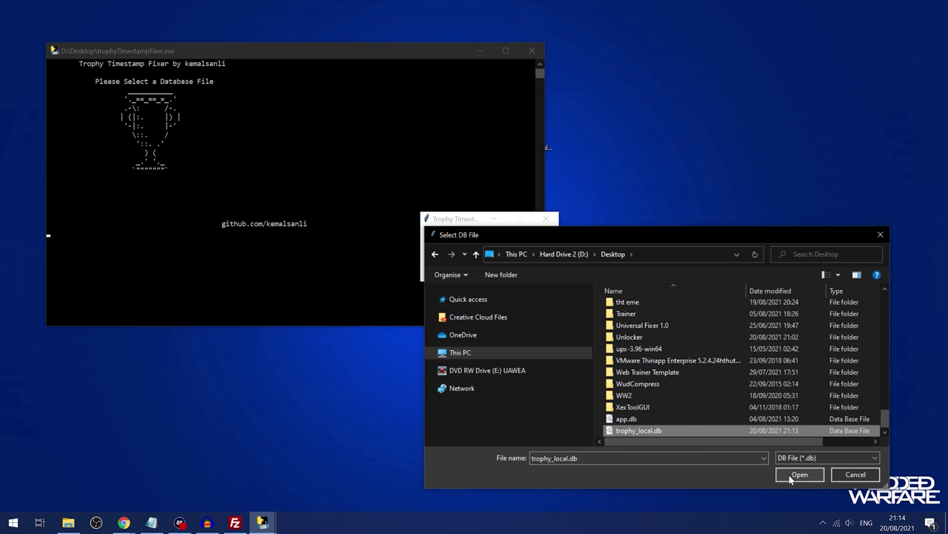
{"action": "left_click", "coordinate": [790, 477]}
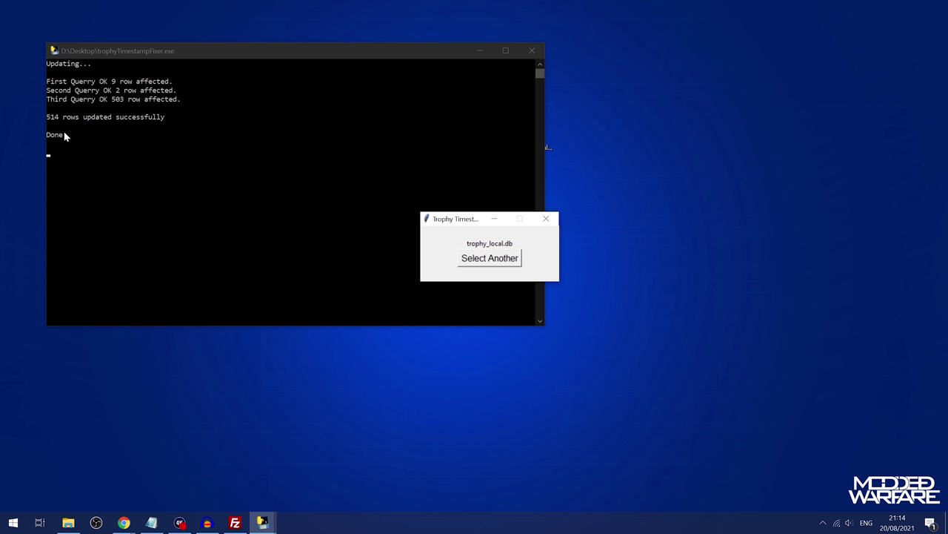
{"action": "left_click", "coordinate": [547, 220]}
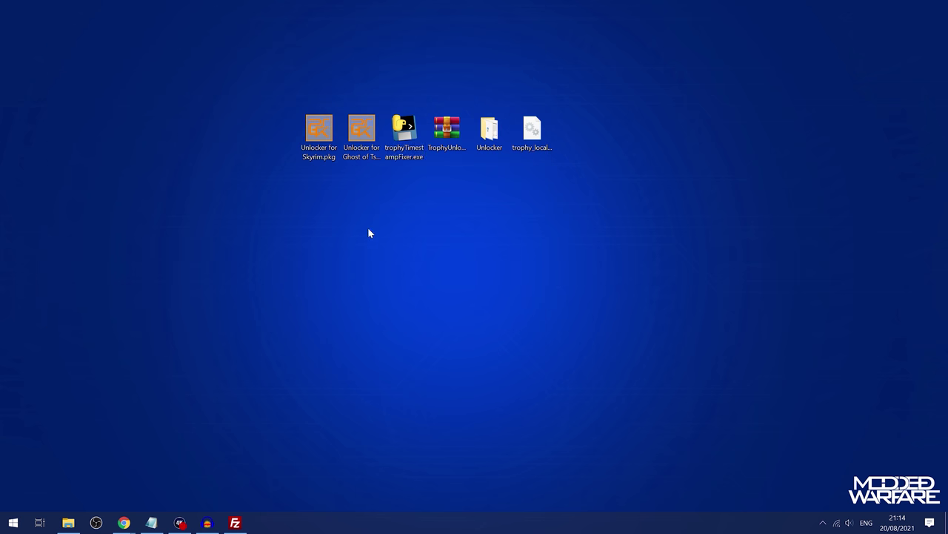
Step: Create a new desktop folder and download the PS4's original trophy_local.db into it from FileZilla as a backup
{"action": "left_click", "coordinate": [235, 522]}
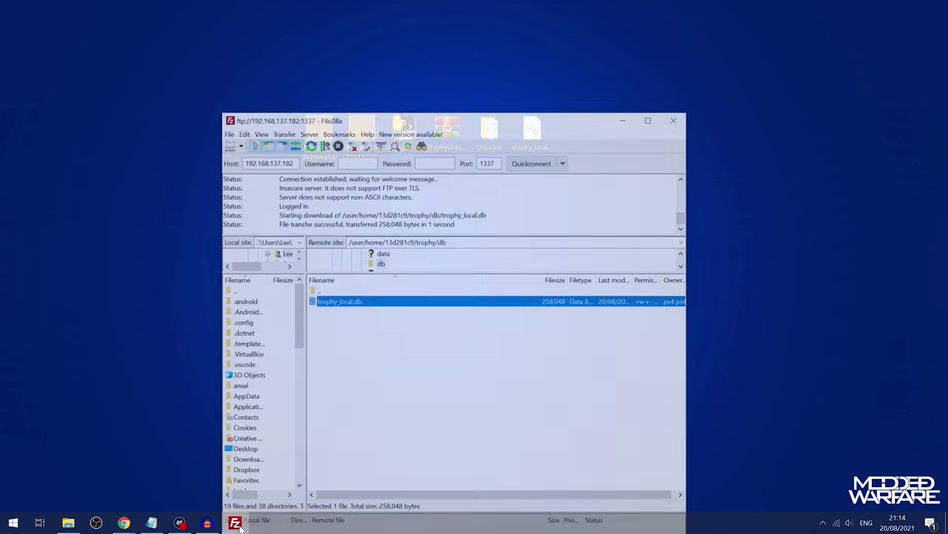
{"action": "left_click_drag", "start_coordinate": [511, 102], "coordinate": [683, 203]}
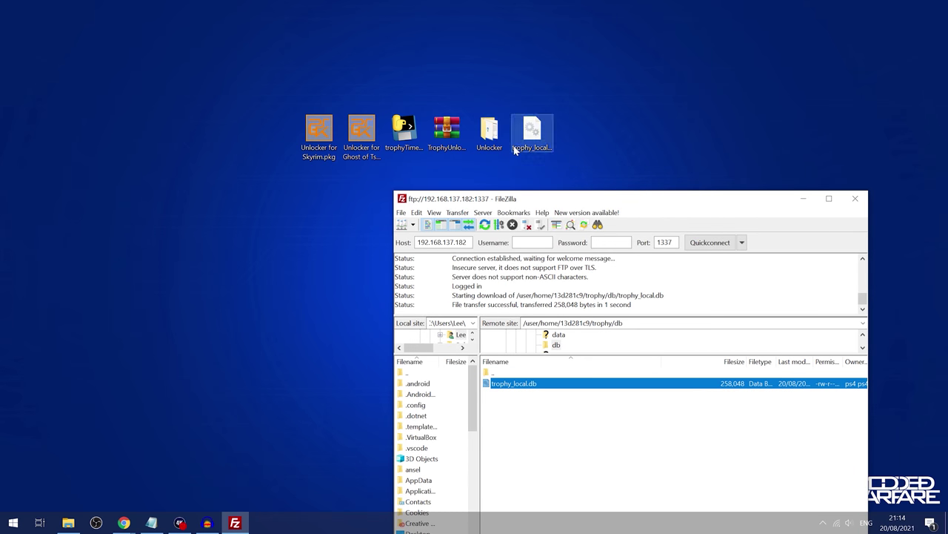
{"action": "right_click", "coordinate": [198, 141]}
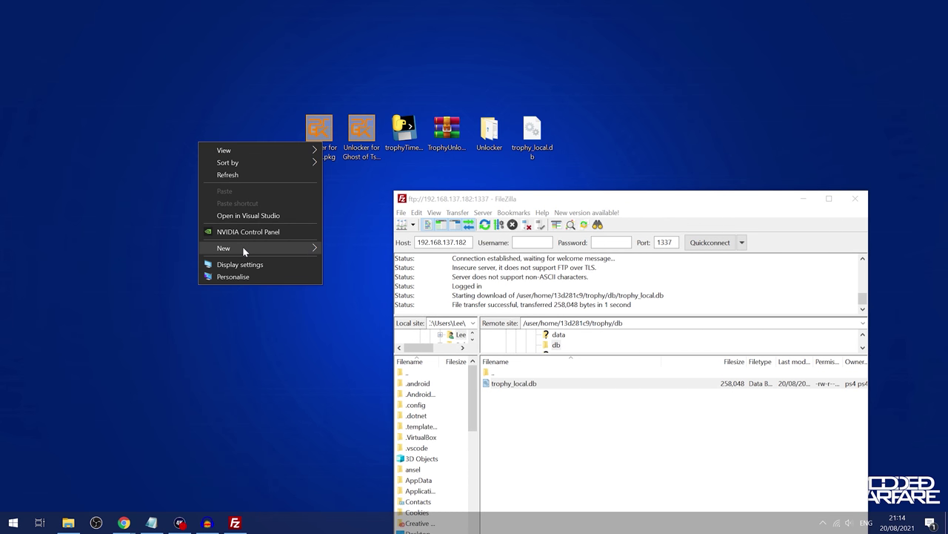
{"action": "mouse_move", "coordinate": [245, 248]}
{"action": "left_click", "coordinate": [342, 185]}
{"action": "left_click", "coordinate": [503, 386]}
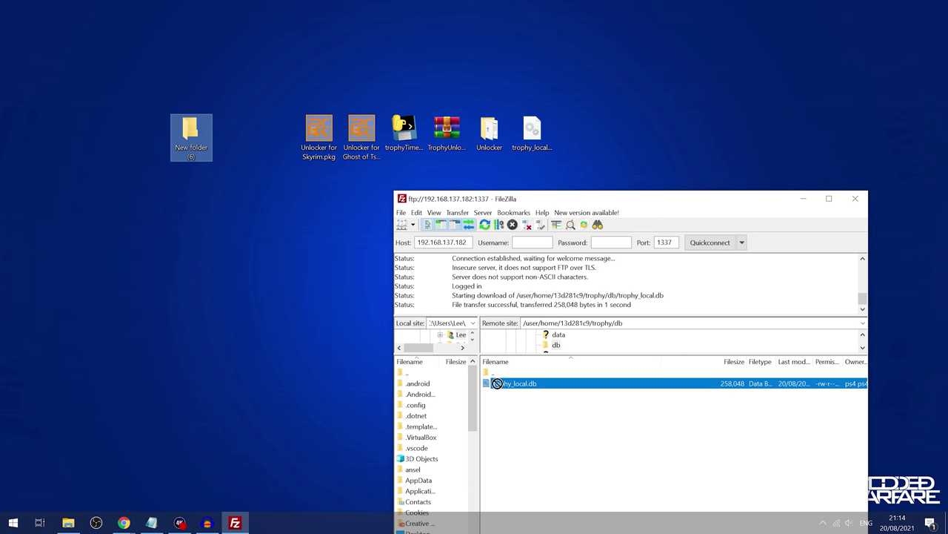
{"action": "left_click_drag", "start_coordinate": [199, 140], "coordinate": [198, 140]}
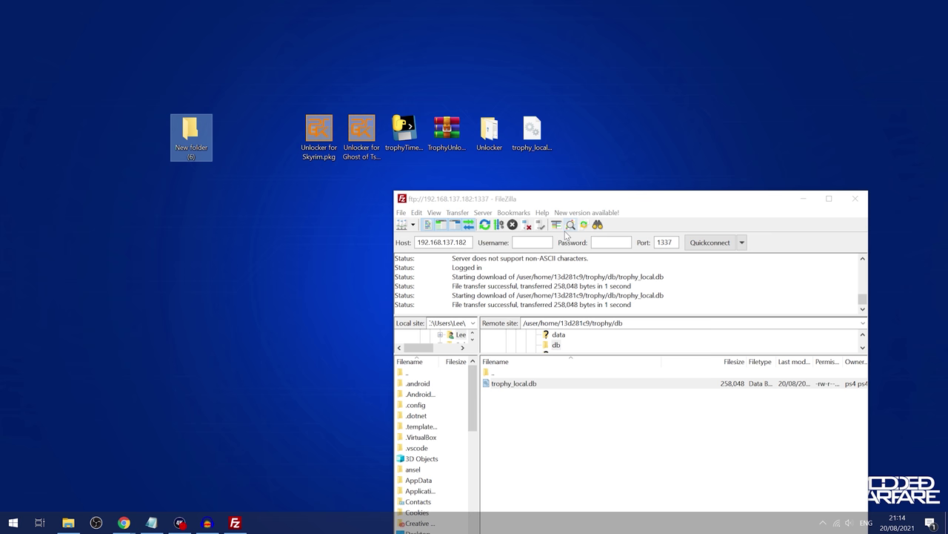
Step: Upload the fixed trophy_local.db from the desktop to the PS4's trophy/db folder, overwriting the existing file
{"action": "left_click_drag", "start_coordinate": [576, 194], "coordinate": [577, 183]}
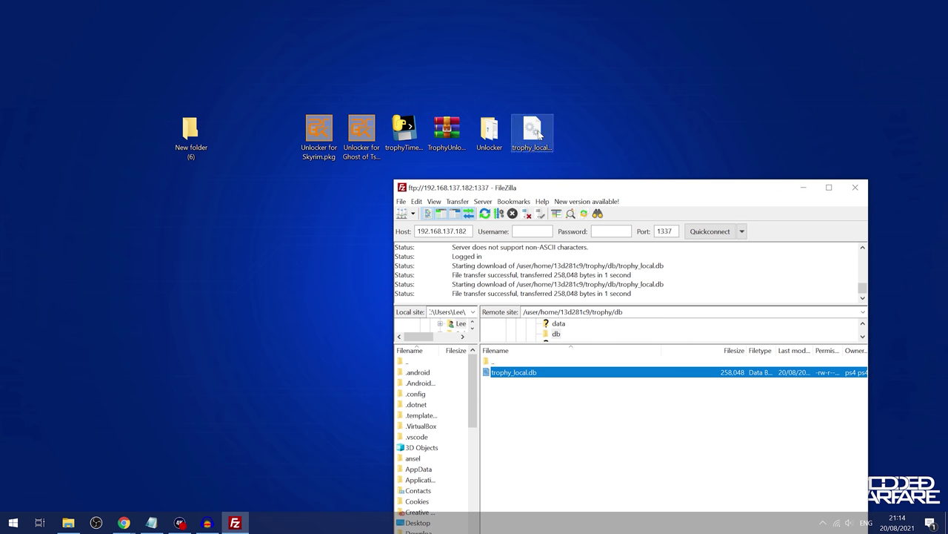
{"action": "left_click_drag", "start_coordinate": [538, 132], "coordinate": [601, 400]}
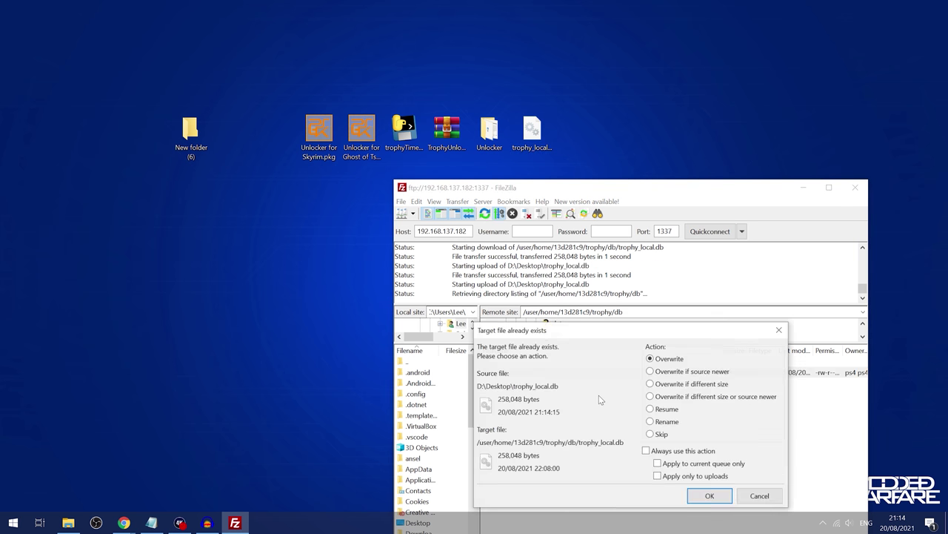
{"action": "left_click", "coordinate": [709, 495]}
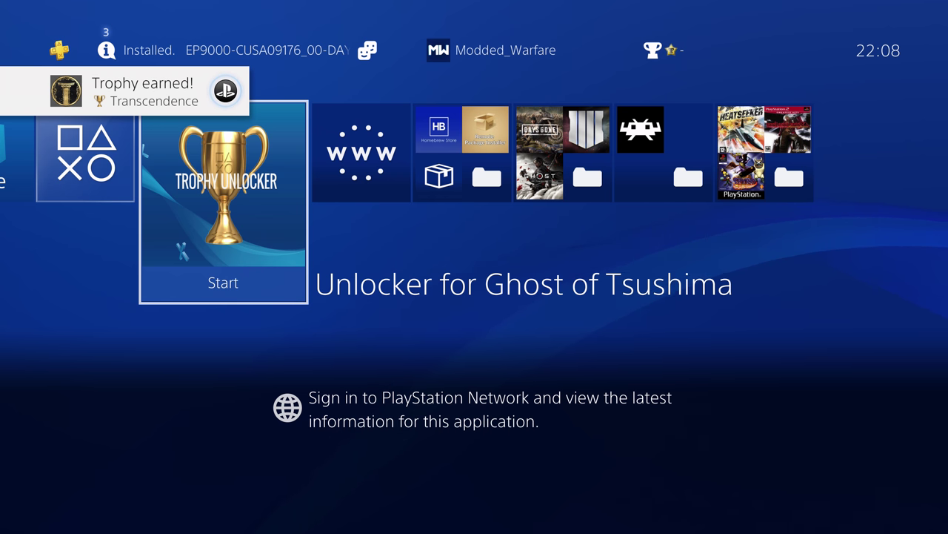
Step: Open the Trophies area and view the trophy information saved on the PS4
{"action": "key", "text": "Right"}
{"action": "key", "text": "Left"}
{"action": "key", "text": "Right"}
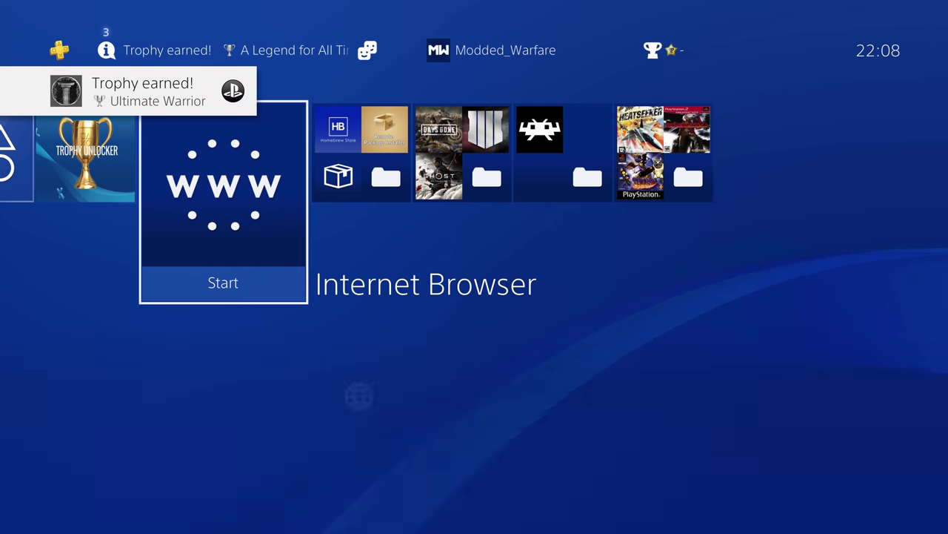
{"action": "key", "text": "Left"}
{"action": "key", "text": "Up"}
{"action": "key", "text": "Right"}
{"action": "key", "text": "Left"}
{"action": "key", "text": "Left"}
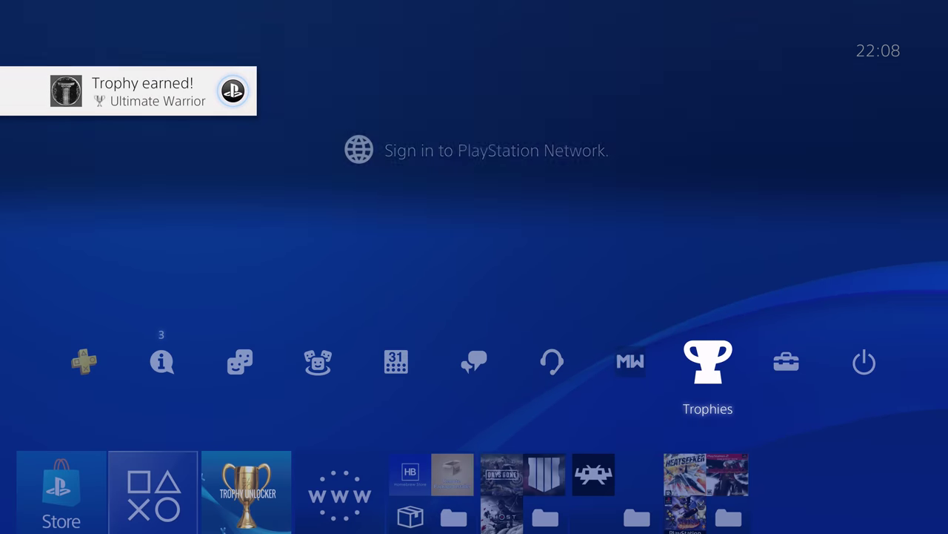
{"action": "key", "text": "Return"}
{"action": "key", "text": "Down"}
{"action": "key", "text": "Return"}
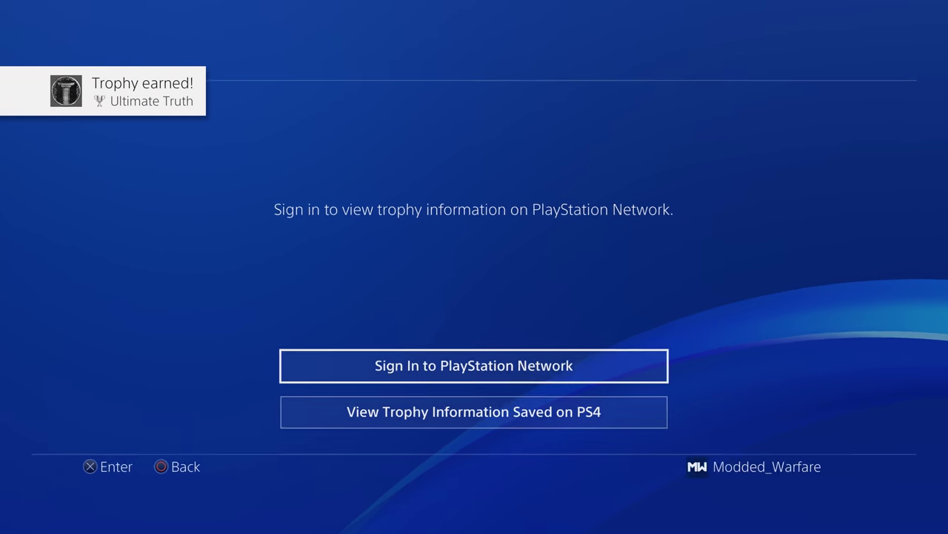
{"action": "key", "text": "Down"}
{"action": "key", "text": "Return"}
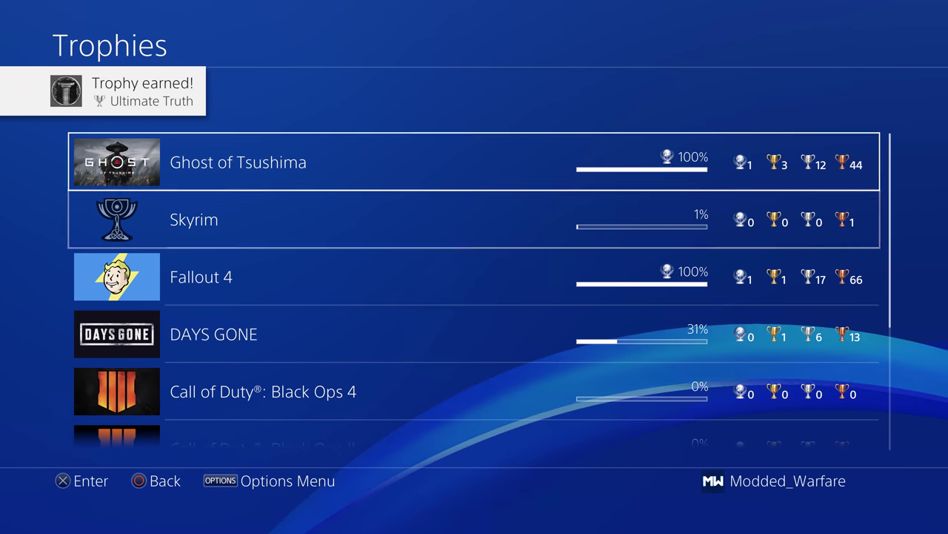
Step: Open the base-game Ghost of Tsushima trophy list and check the timestamps of the first few trophies
{"action": "key", "text": "Return"}
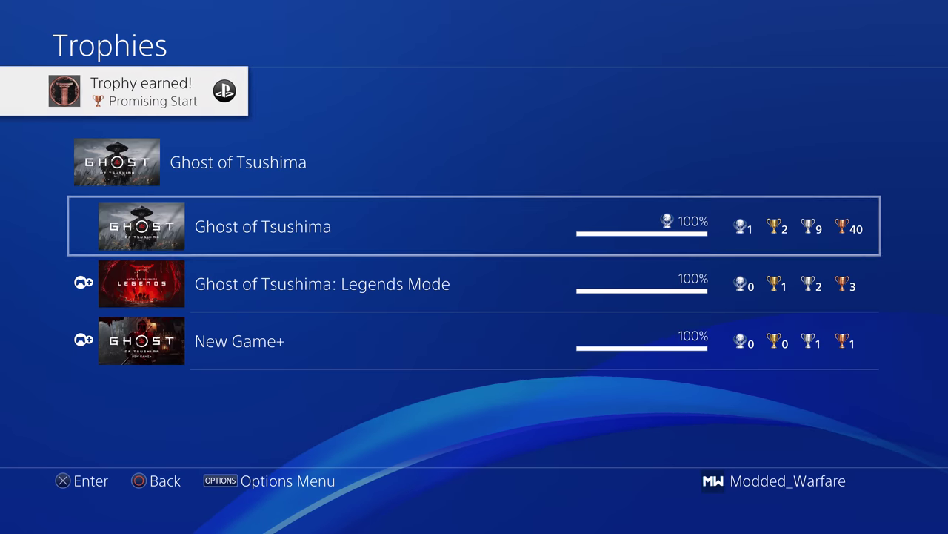
{"action": "key", "text": "Return"}
{"action": "key", "text": "Down"}
{"action": "key", "text": "Down"}
{"action": "key", "text": "Down"}
{"action": "key", "text": "Down"}
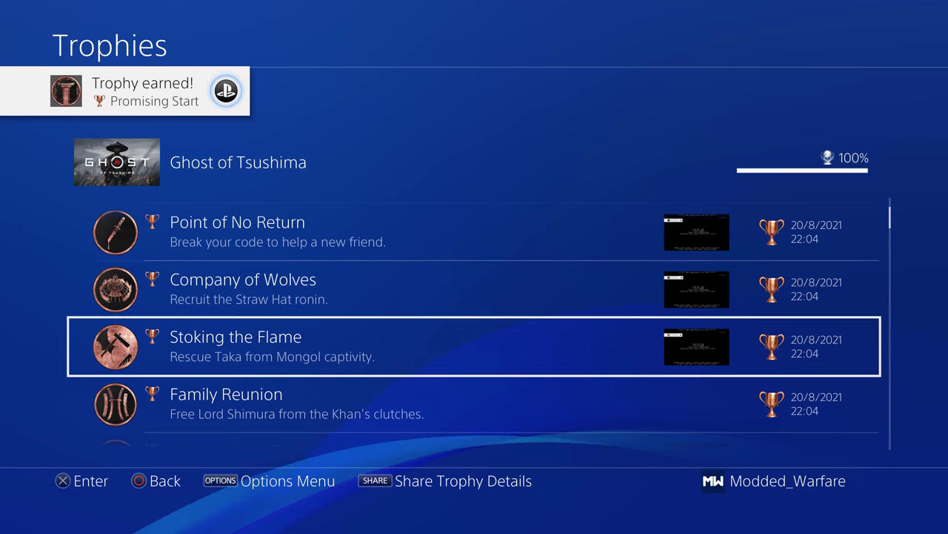
{"action": "key", "text": "Up"}
{"action": "key", "text": "Up"}
{"action": "key", "text": "Up"}
{"action": "key", "text": "Up"}
{"action": "key", "text": "Down"}
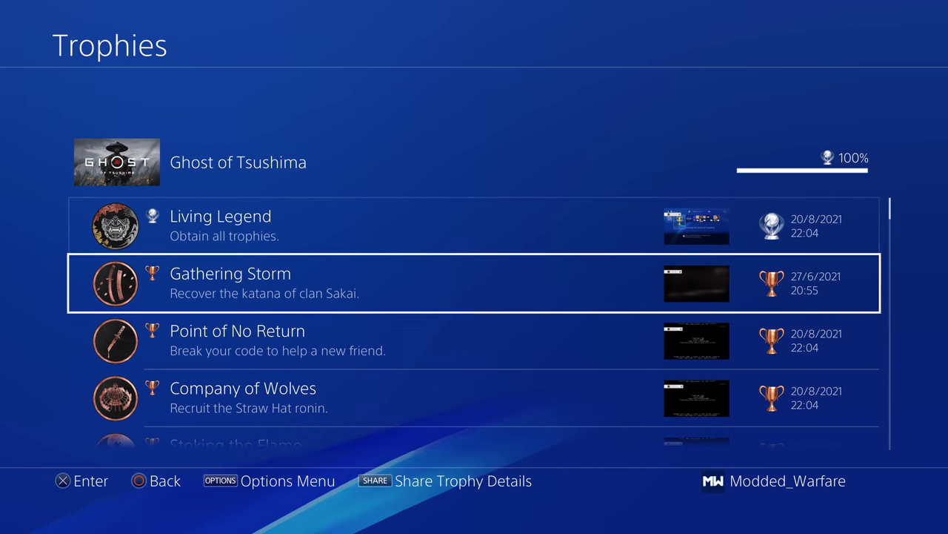
{"action": "key", "text": "Up"}
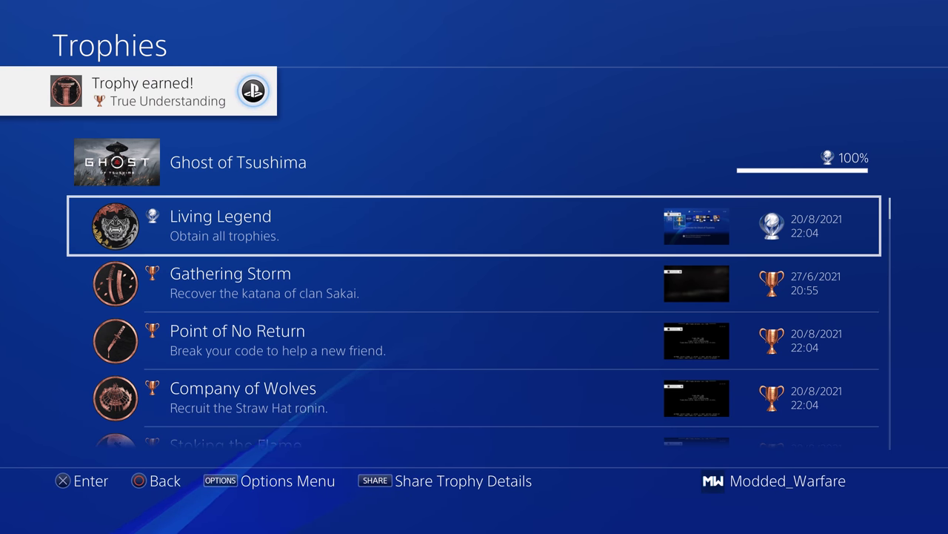
Step: Examine the timestamps of the Ghost of Tsushima trophies from Living Legend down to Cooper Clan Cosplayer
{"action": "key", "text": "Down"}
{"action": "key", "text": "Down"}
{"action": "key", "text": "Down"}
{"action": "key", "text": "Down"}
{"action": "key", "text": "Down"}
{"action": "key", "text": "Down"}
{"action": "key", "text": "Down"}
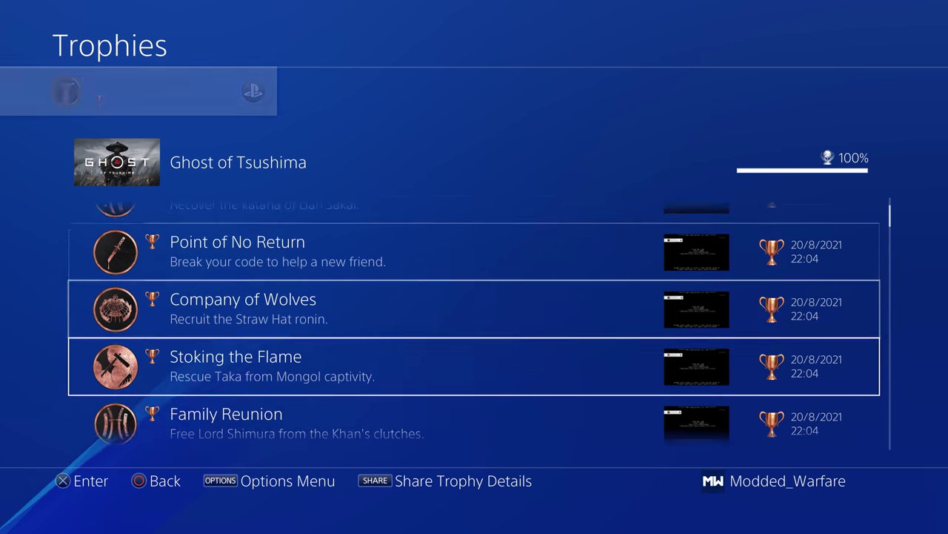
{"action": "key", "text": "Down"}
{"action": "key", "text": "Down"}
{"action": "key", "text": "Down"}
{"action": "key", "text": "Down"}
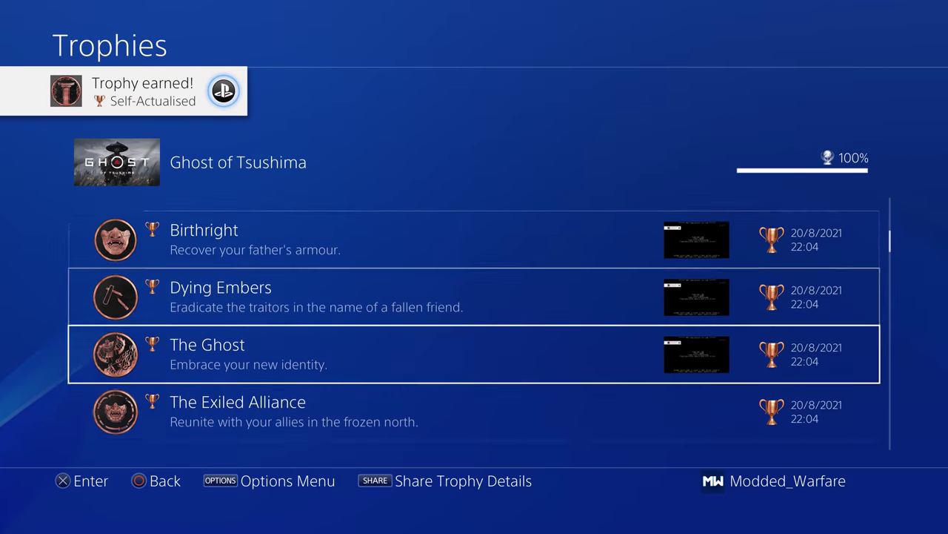
{"action": "key", "text": "Down"}
{"action": "key", "text": "Down"}
{"action": "key", "text": "Down"}
{"action": "key", "text": "Down"}
{"action": "key", "text": "Down"}
{"action": "key", "text": "Down"}
{"action": "key", "text": "Down"}
{"action": "key", "text": "Down"}
{"action": "key", "text": "Down"}
{"action": "key", "text": "Down"}
{"action": "key", "text": "Down"}
{"action": "key", "text": "Down"}
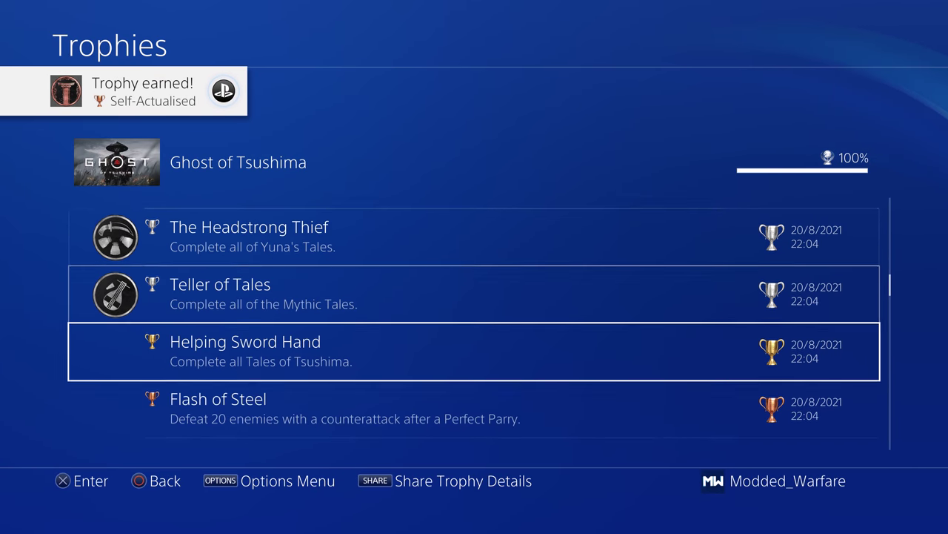
{"action": "key", "text": "Down"}
{"action": "key", "text": "Down"}
{"action": "key", "text": "Down"}
{"action": "key", "text": "Down"}
{"action": "key", "text": "Down"}
{"action": "key", "text": "Down"}
{"action": "key", "text": "Down"}
{"action": "key", "text": "Down"}
{"action": "key", "text": "Down"}
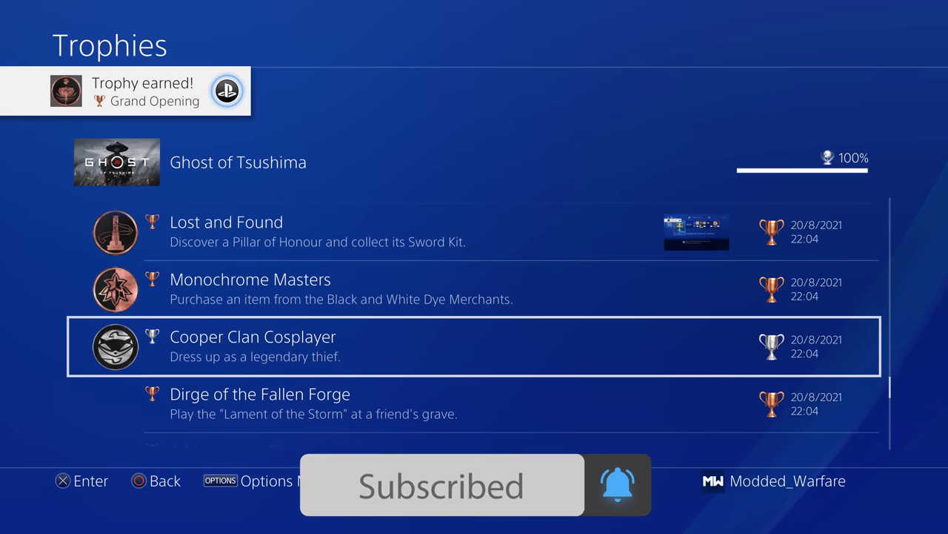
Step: Review the Ghost of Tsushima trophy timestamps back up the list to the Living Legend platinum trophy
{"action": "key", "text": "Up"}
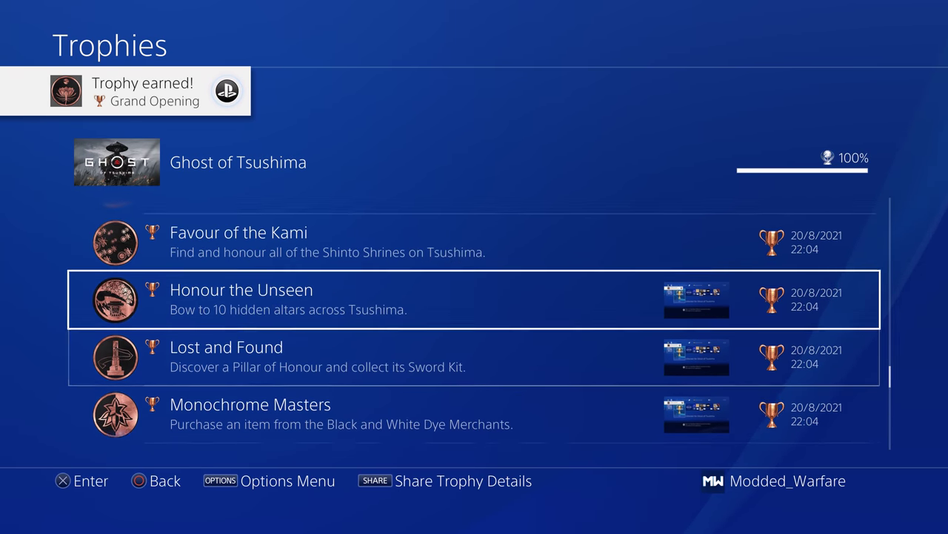
{"action": "key", "text": "Up"}
{"action": "key", "text": "Up"}
{"action": "key", "text": "Up"}
{"action": "key", "text": "Up"}
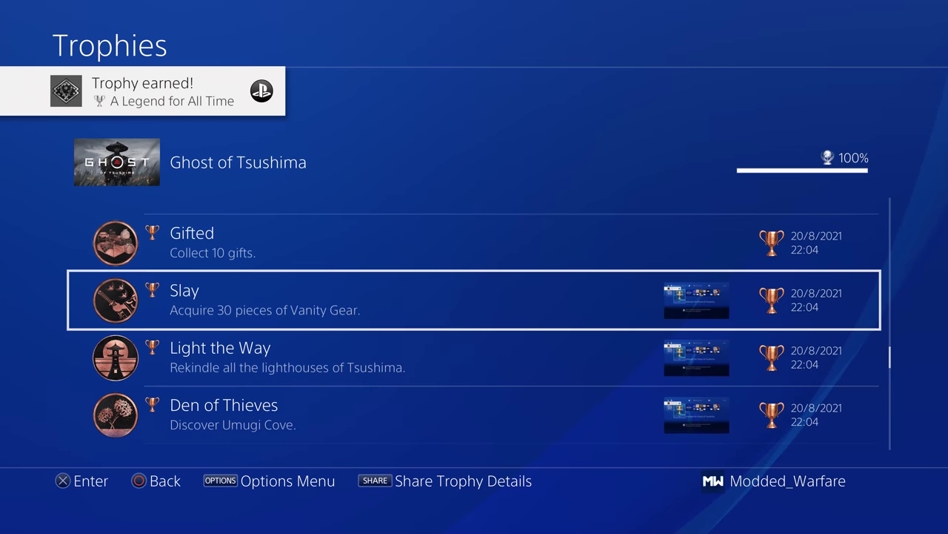
{"action": "key", "text": "Up"}
{"action": "key", "text": "Up"}
{"action": "key", "text": "Up"}
{"action": "key", "text": "Up"}
{"action": "key", "text": "Up"}
{"action": "key", "text": "Up"}
{"action": "key", "text": "Up"}
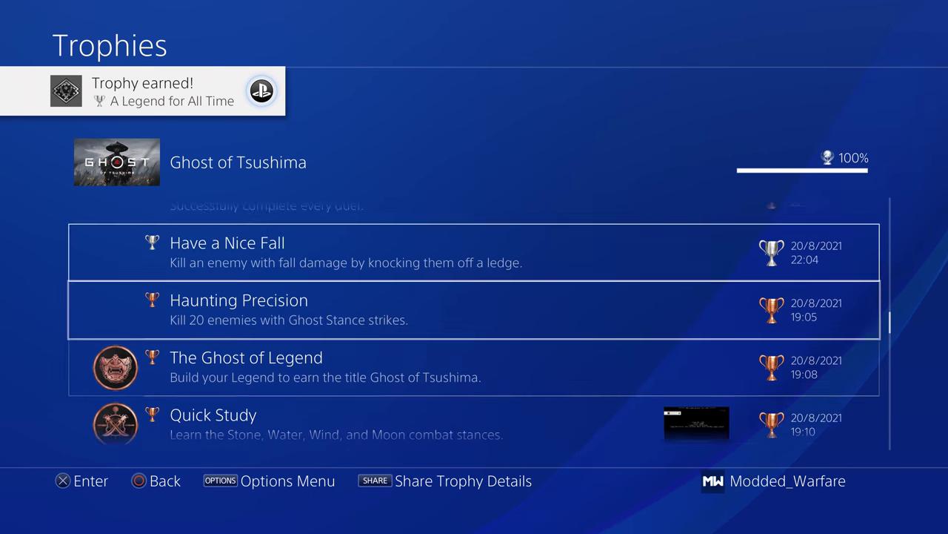
{"action": "key", "text": "Up"}
{"action": "key", "text": "Up"}
{"action": "key", "text": "Up"}
{"action": "key", "text": "Up"}
{"action": "key", "text": "Up"}
{"action": "key", "text": "Up"}
{"action": "key", "text": "Up"}
{"action": "key", "text": "Up"}
{"action": "key", "text": "Up"}
{"action": "key", "text": "Up"}
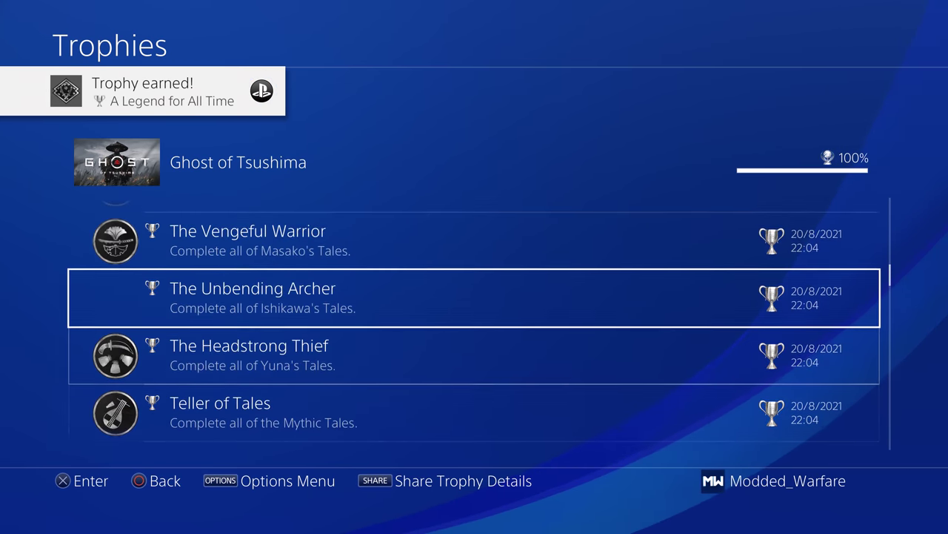
{"action": "key", "text": "Up"}
{"action": "key", "text": "Up"}
{"action": "key", "text": "Up"}
{"action": "key", "text": "Up"}
{"action": "key", "text": "Up"}
{"action": "key", "text": "Up"}
{"action": "key", "text": "Up"}
{"action": "key", "text": "Up"}
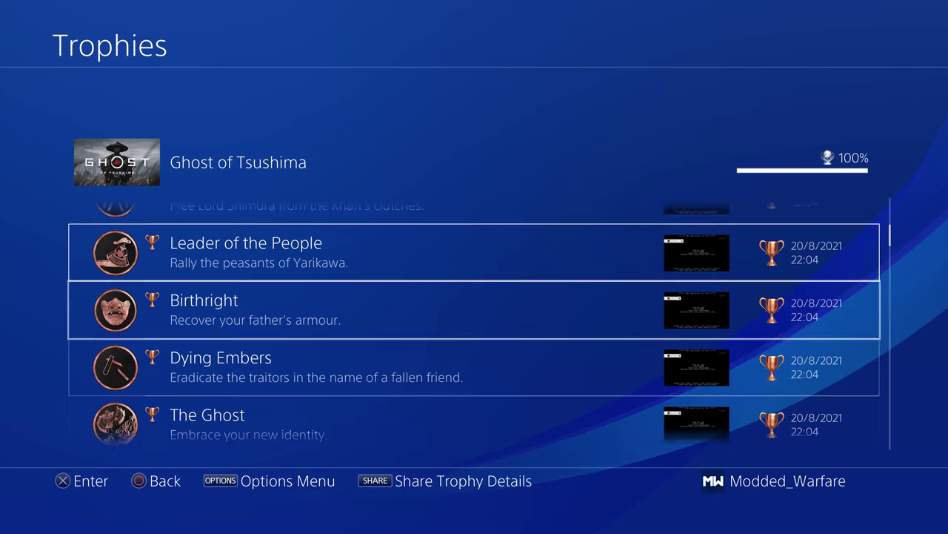
{"action": "key", "text": "Up"}
{"action": "key", "text": "Up"}
{"action": "key", "text": "Up"}
{"action": "key", "text": "Up"}
{"action": "key", "text": "Up"}
{"action": "key", "text": "Up"}
{"action": "key", "text": "Up"}
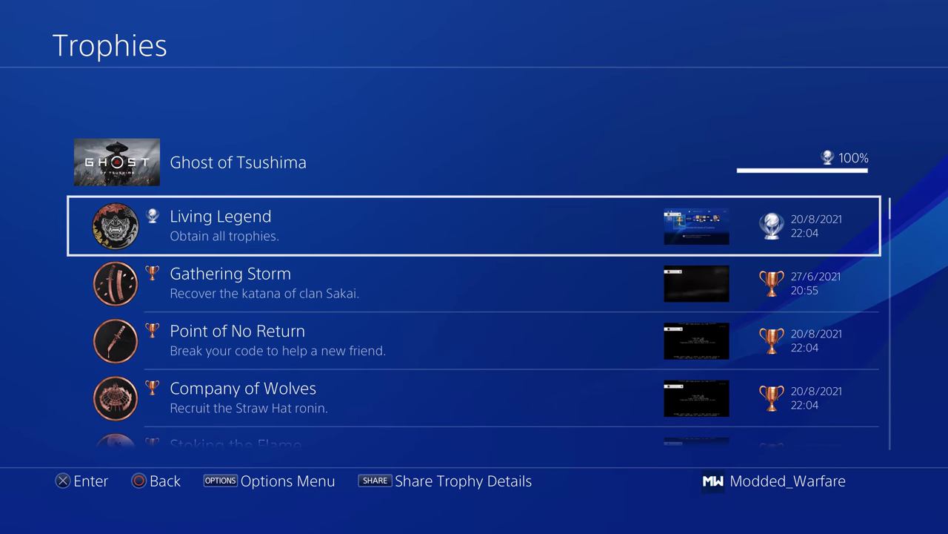
Step: Compare the earned dates of Living Legend, Gathering Storm and the story trophies just below them
{"action": "key", "text": "Down"}
{"action": "key", "text": "Down"}
{"action": "key", "text": "Down"}
{"action": "key", "text": "Up"}
{"action": "key", "text": "Up"}
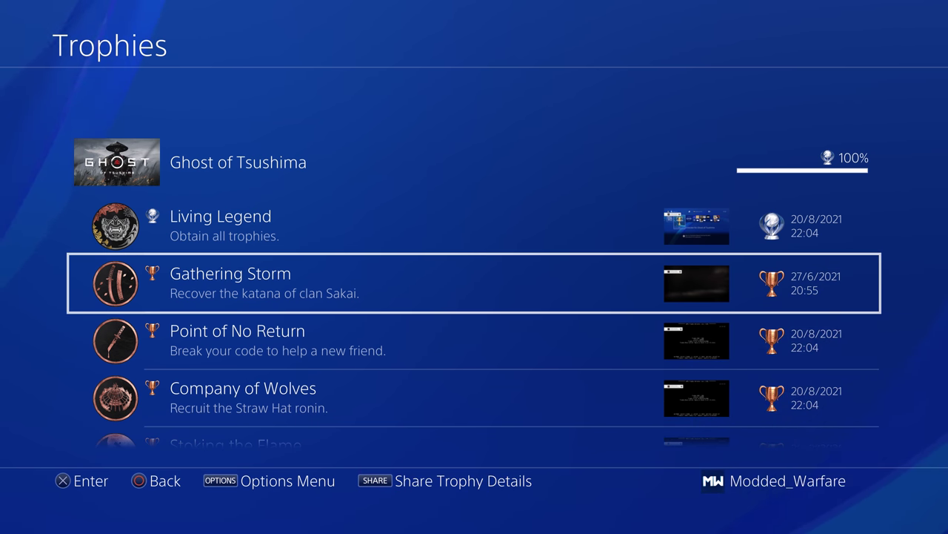
{"action": "key", "text": "Down"}
{"action": "key", "text": "Down"}
{"action": "key", "text": "Down"}
{"action": "key", "text": "Down"}
{"action": "key", "text": "Down"}
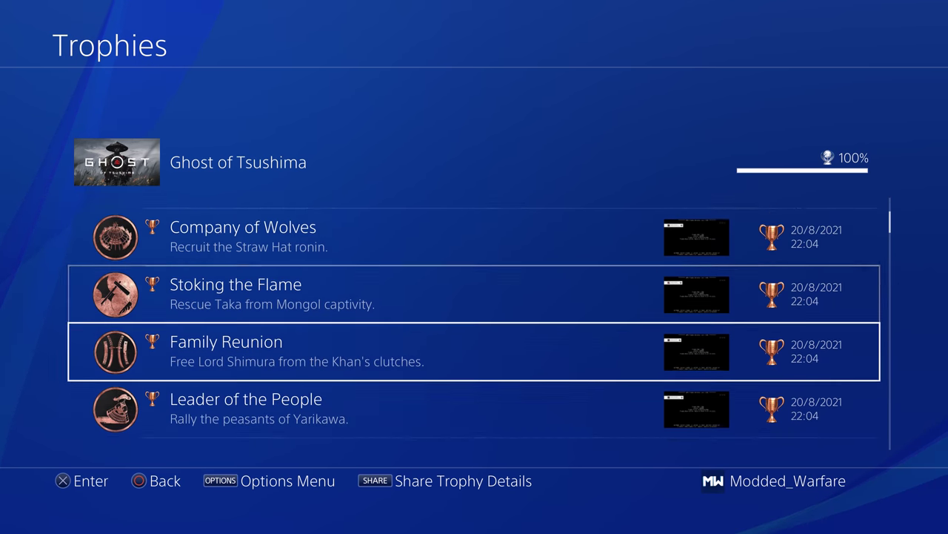
{"action": "key", "text": "Up"}
{"action": "key", "text": "Up"}
{"action": "key", "text": "Up"}
{"action": "key", "text": "Up"}
{"action": "key", "text": "Up"}
{"action": "key", "text": "Up"}
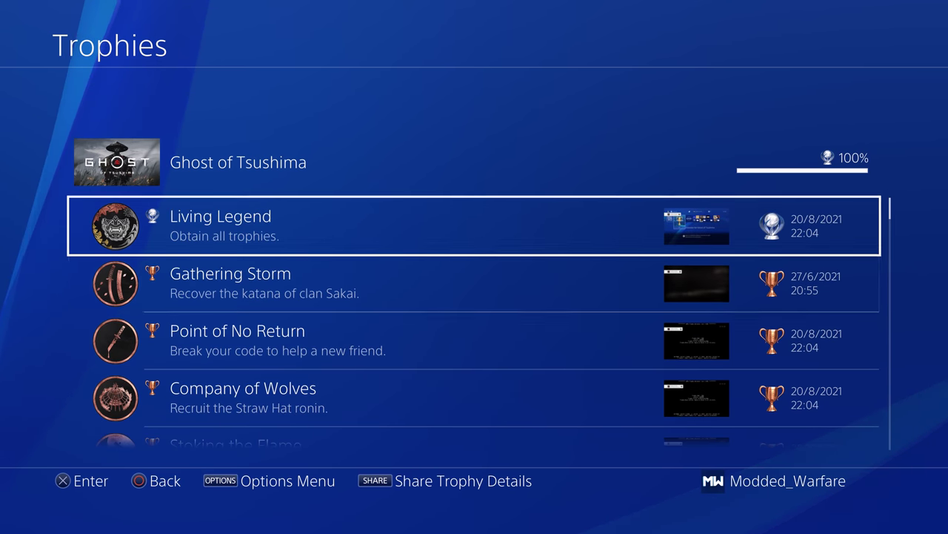
Step: Check the dates and times once more from Living Legend down to the Know Your Enemy trophy
{"action": "key", "text": "Down"}
{"action": "key", "text": "Down"}
{"action": "key", "text": "Down"}
{"action": "key", "text": "Down"}
{"action": "key", "text": "Down"}
{"action": "key", "text": "Down"}
{"action": "key", "text": "Down"}
{"action": "key", "text": "Down"}
{"action": "key", "text": "Down"}
{"action": "key", "text": "Down"}
{"action": "key", "text": "Down"}
{"action": "key", "text": "Down"}
{"action": "key", "text": "Down"}
{"action": "key", "text": "Down"}
{"action": "key", "text": "Down"}
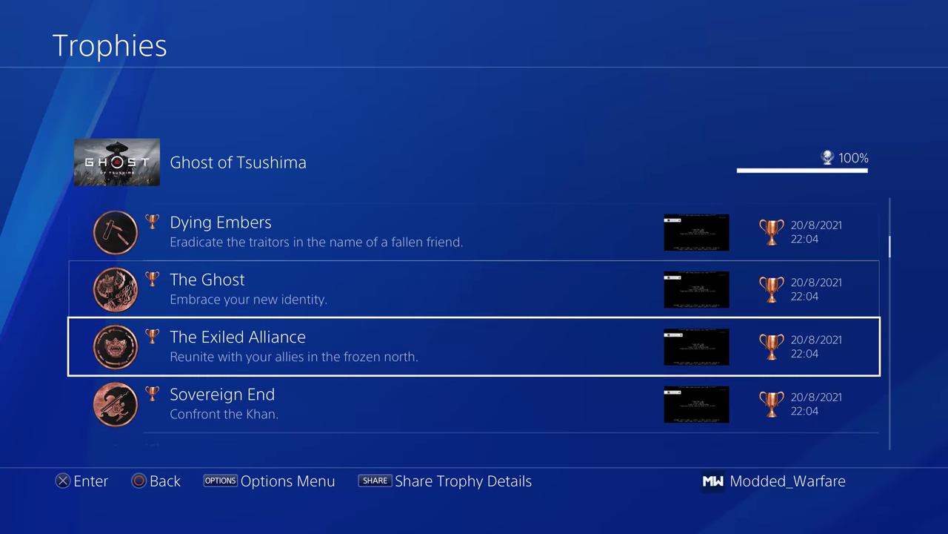
{"action": "key", "text": "Down"}
{"action": "key", "text": "Down"}
{"action": "key", "text": "Down"}
{"action": "key", "text": "Down"}
{"action": "key", "text": "Down"}
{"action": "key", "text": "Down"}
{"action": "key", "text": "Down"}
{"action": "key", "text": "Down"}
{"action": "key", "text": "Down"}
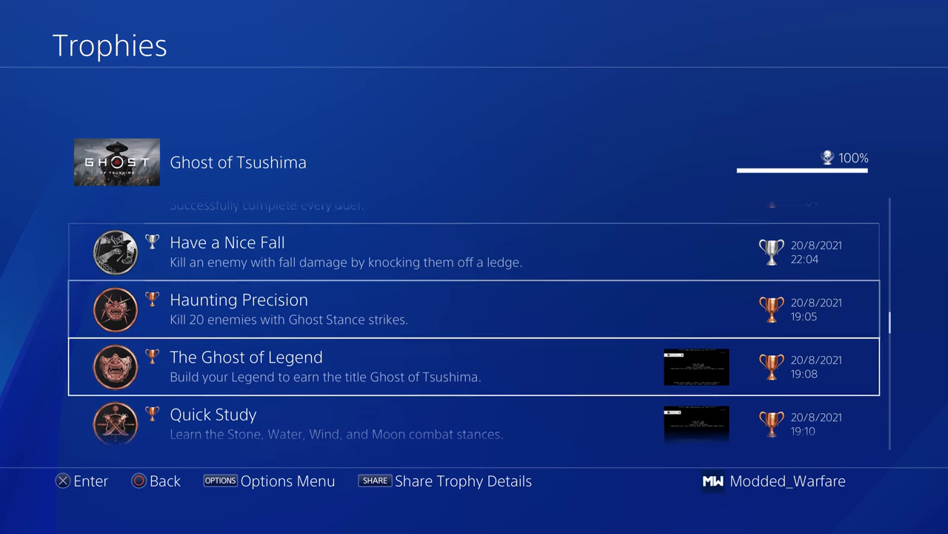
{"action": "key", "text": "Down"}
{"action": "key", "text": "Down"}
{"action": "key", "text": "Down"}
{"action": "key", "text": "Down"}
{"action": "key", "text": "Down"}
{"action": "key", "text": "Down"}
{"action": "key", "text": "Down"}
{"action": "key", "text": "Down"}
{"action": "key", "text": "Down"}
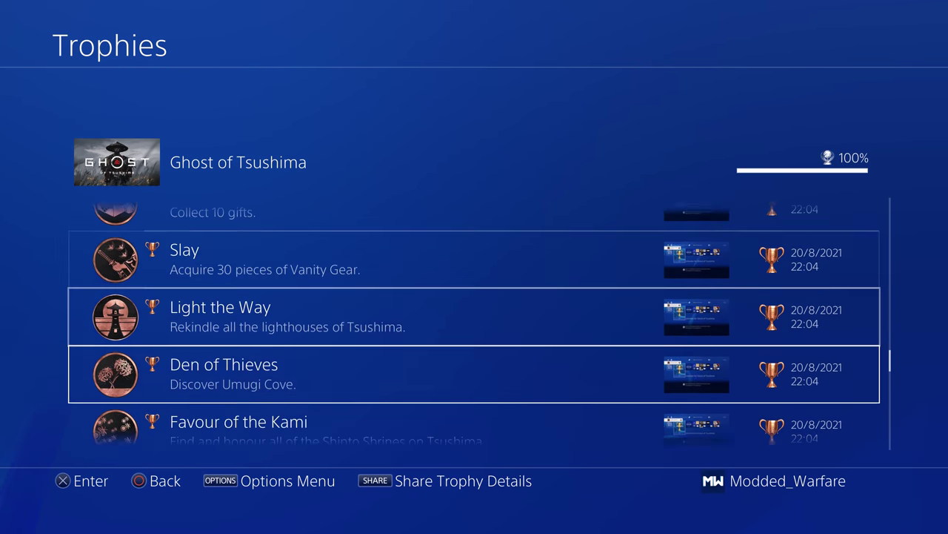
{"action": "key", "text": "Down"}
{"action": "key", "text": "Down"}
{"action": "key", "text": "Down"}
{"action": "key", "text": "Down"}
{"action": "key", "text": "Down"}
{"action": "key", "text": "Down"}
{"action": "key", "text": "Down"}
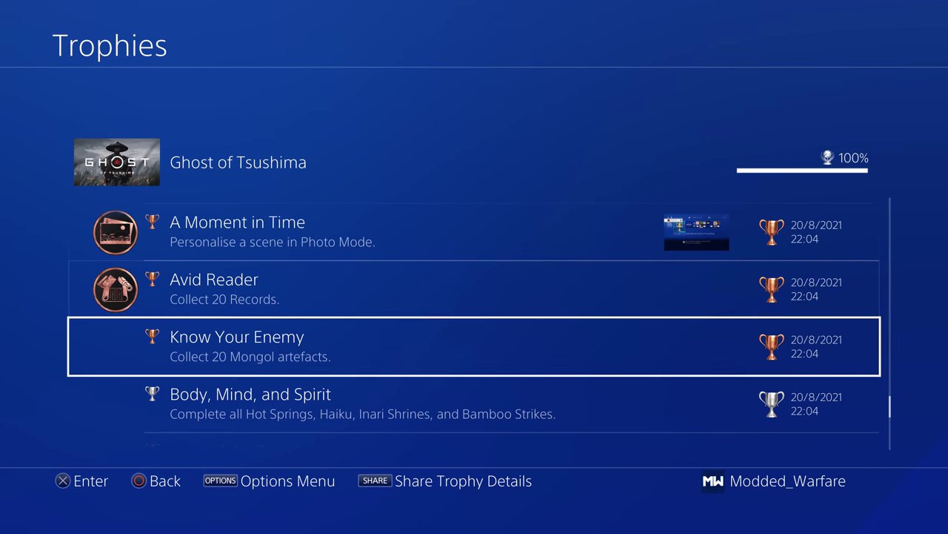
Step: Leave the Ghost of Tsushima trophy list and return to the console's home screen
{"action": "key", "text": "Escape"}
{"action": "key", "text": "Escape"}
{"action": "key", "text": "Escape"}
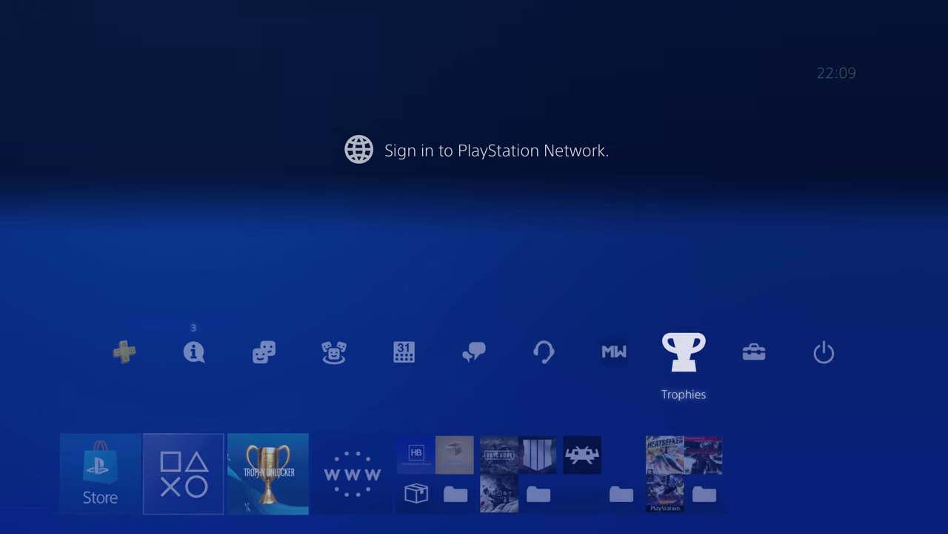
Step: Delete the Unlocker for Ghost of Tsushima application from the console and confirm its removal
{"action": "key", "text": "Down"}
{"action": "key", "text": "Menu"}
{"action": "key", "text": "Down"}
{"action": "key", "text": "Down"}
{"action": "key", "text": "Down"}
{"action": "key", "text": "Down"}
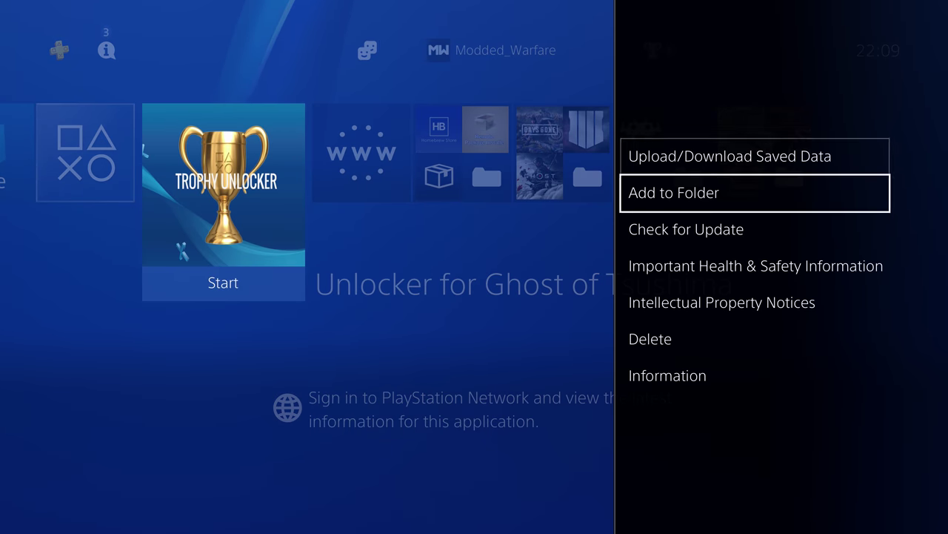
{"action": "key", "text": "Down"}
{"action": "key", "text": "Return"}
{"action": "key", "text": "Return"}
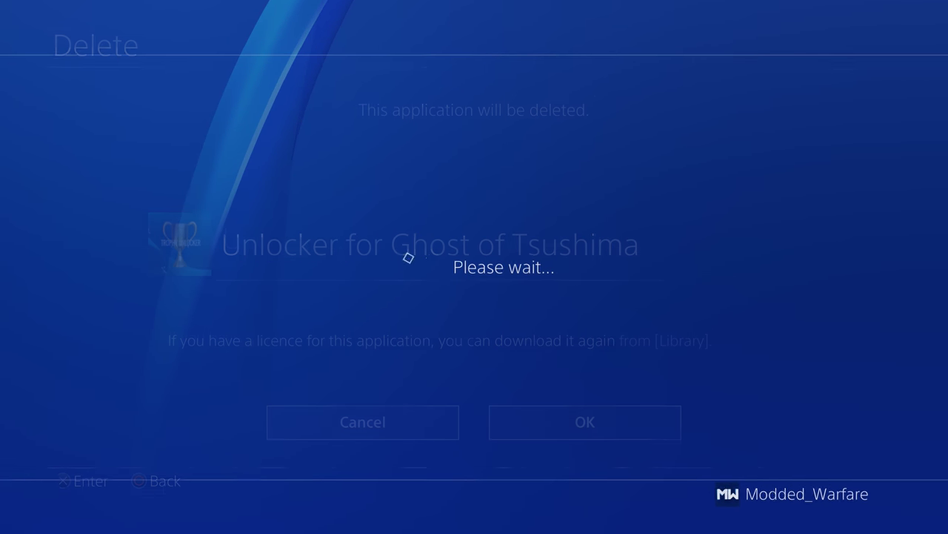